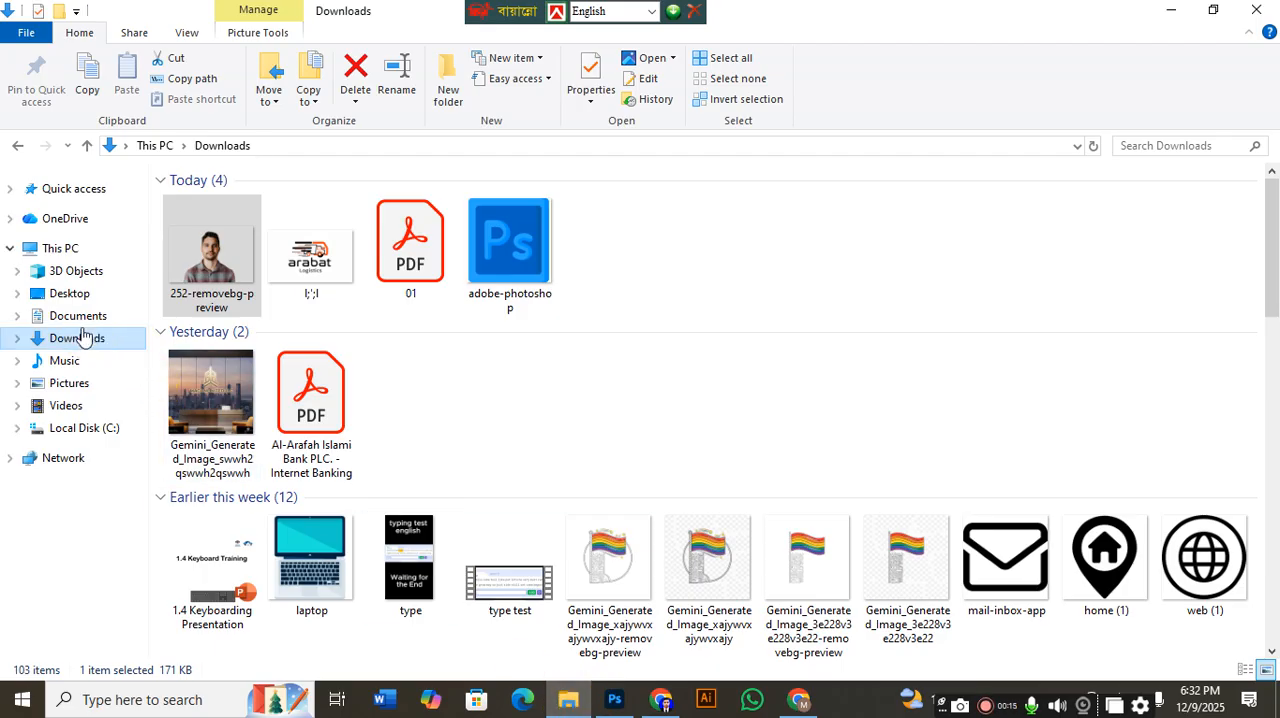
# Open the 252-removebg-preview image from Downloads in Photoshop, try moving the cutout, and close it without saving.
pyautogui.click(83, 328)
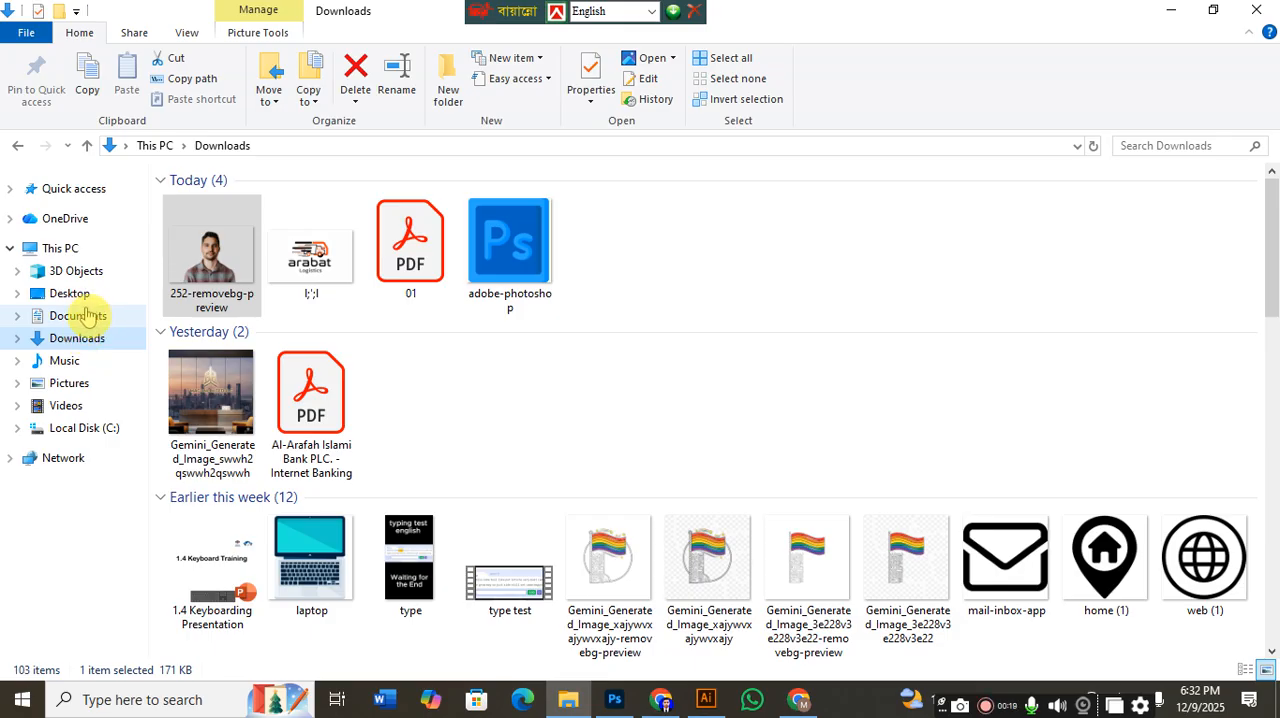
pyautogui.click(245, 283)
pyautogui.click(233, 278)
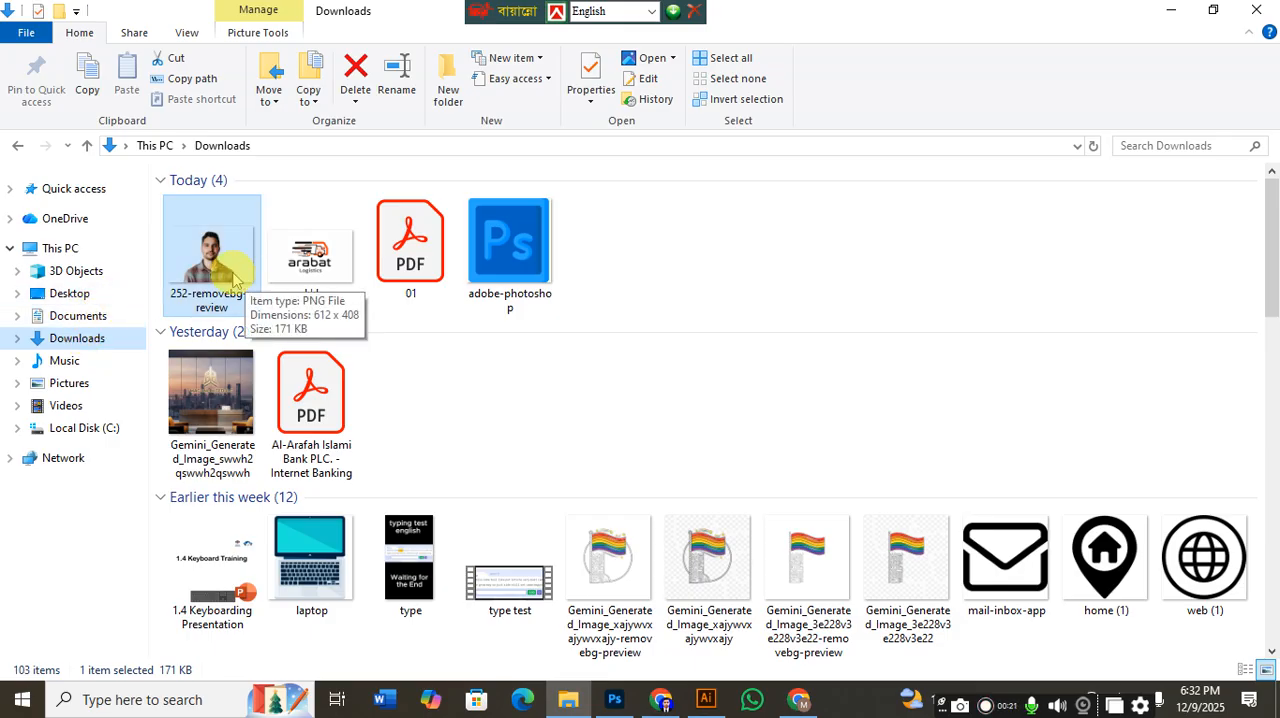
pyautogui.moveTo(226, 283); pyautogui.dragTo(500, 188)
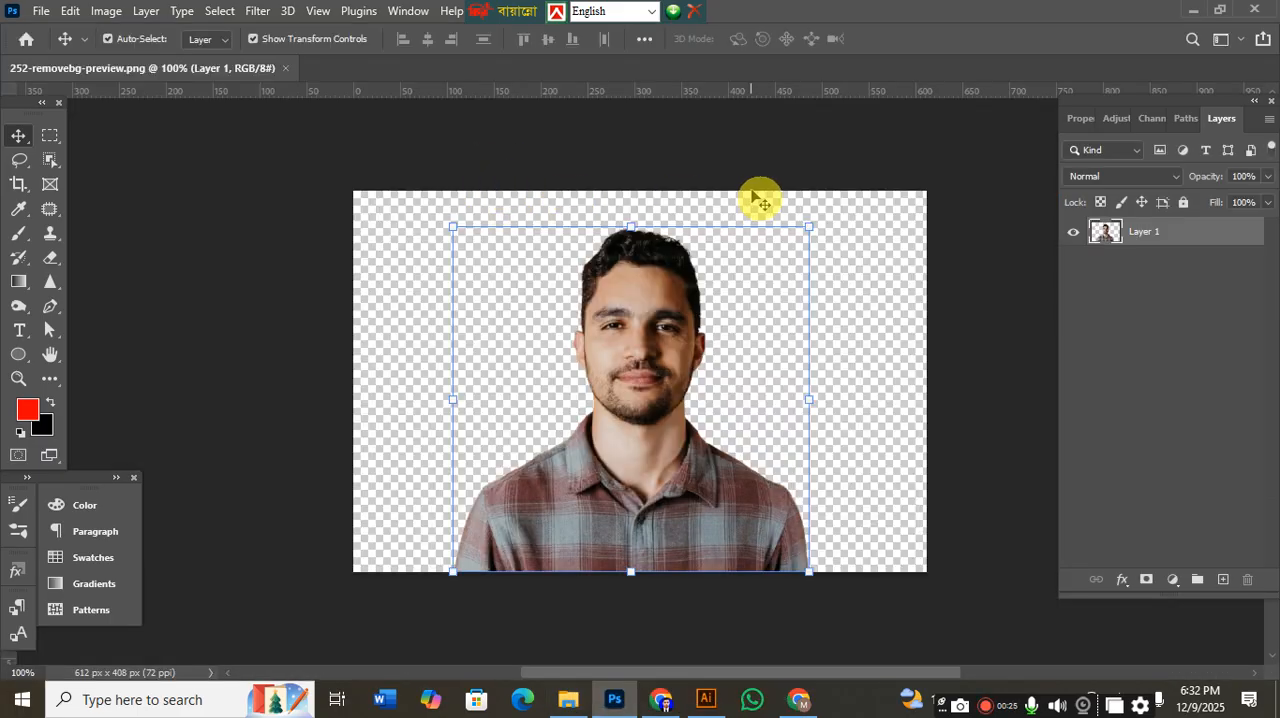
pyautogui.click(757, 198)
pyautogui.moveTo(637, 362); pyautogui.dragTo(610, 367)
pyautogui.click(801, 359)
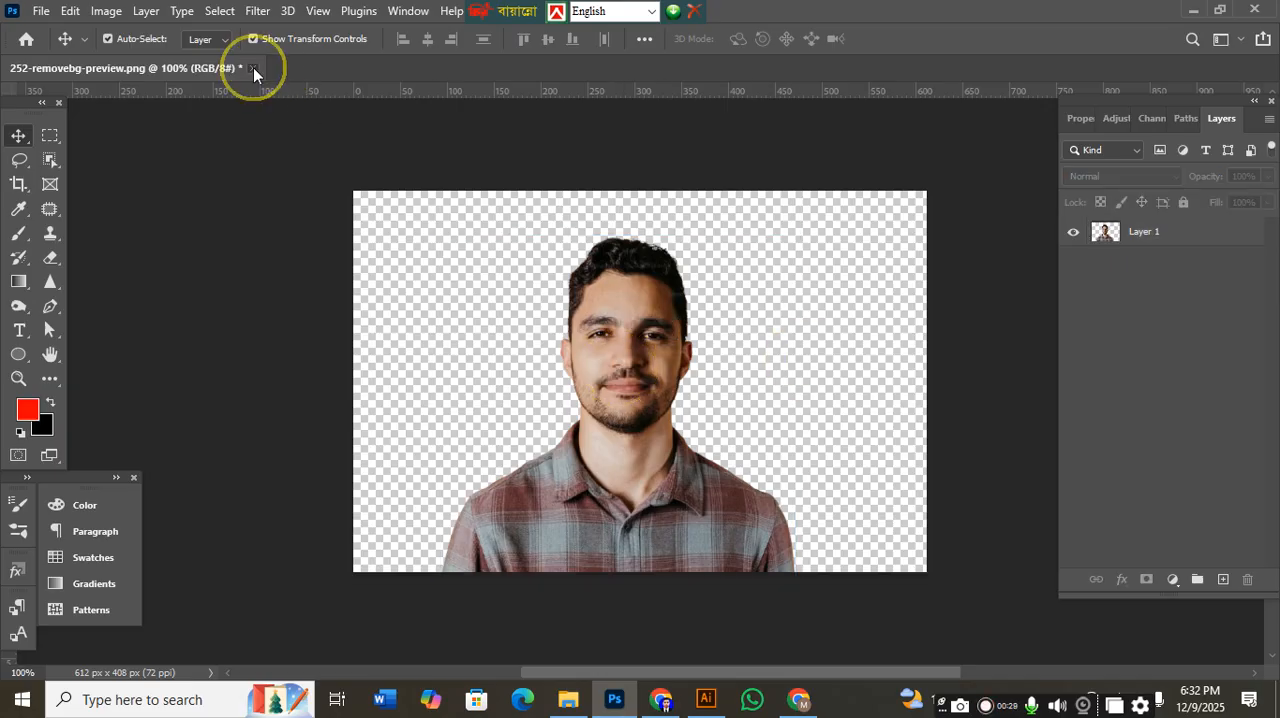
pyautogui.click(253, 70)
pyautogui.click(623, 272)
# Open the 252 photo from the Pictures folder in Photoshop, try moving its background layer, and close it.
pyautogui.click(572, 700)
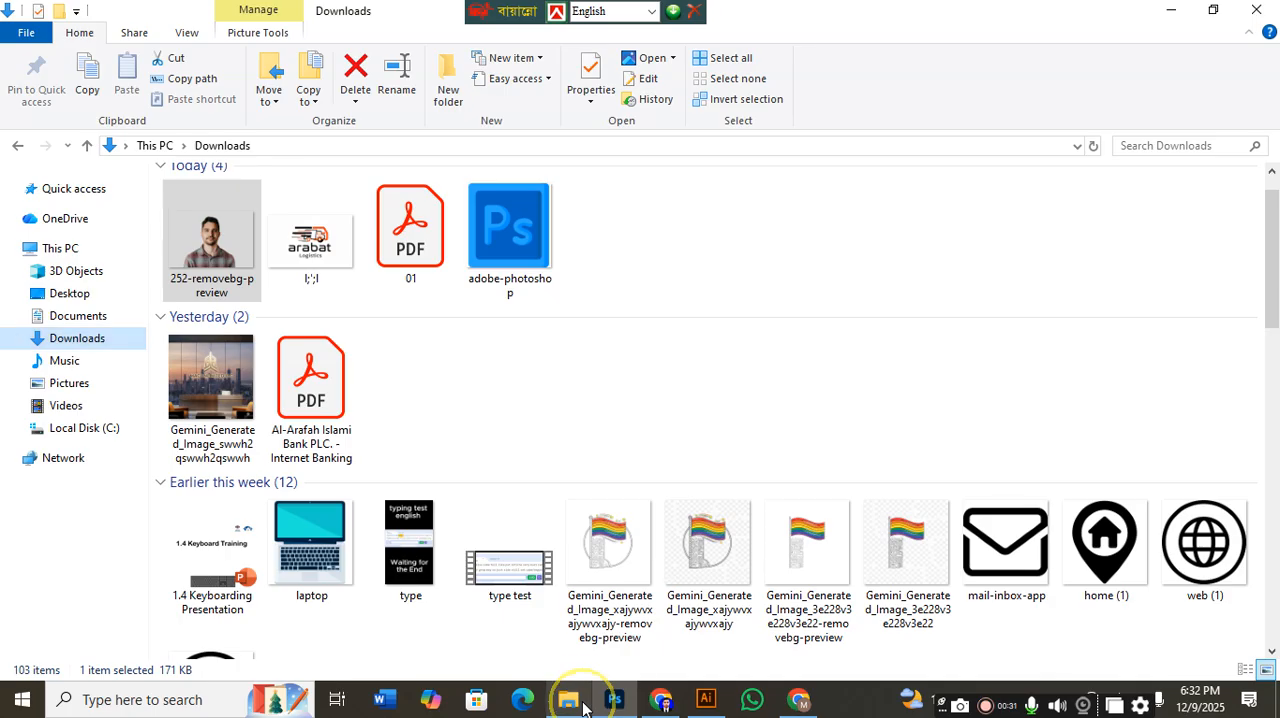
pyautogui.click(97, 384)
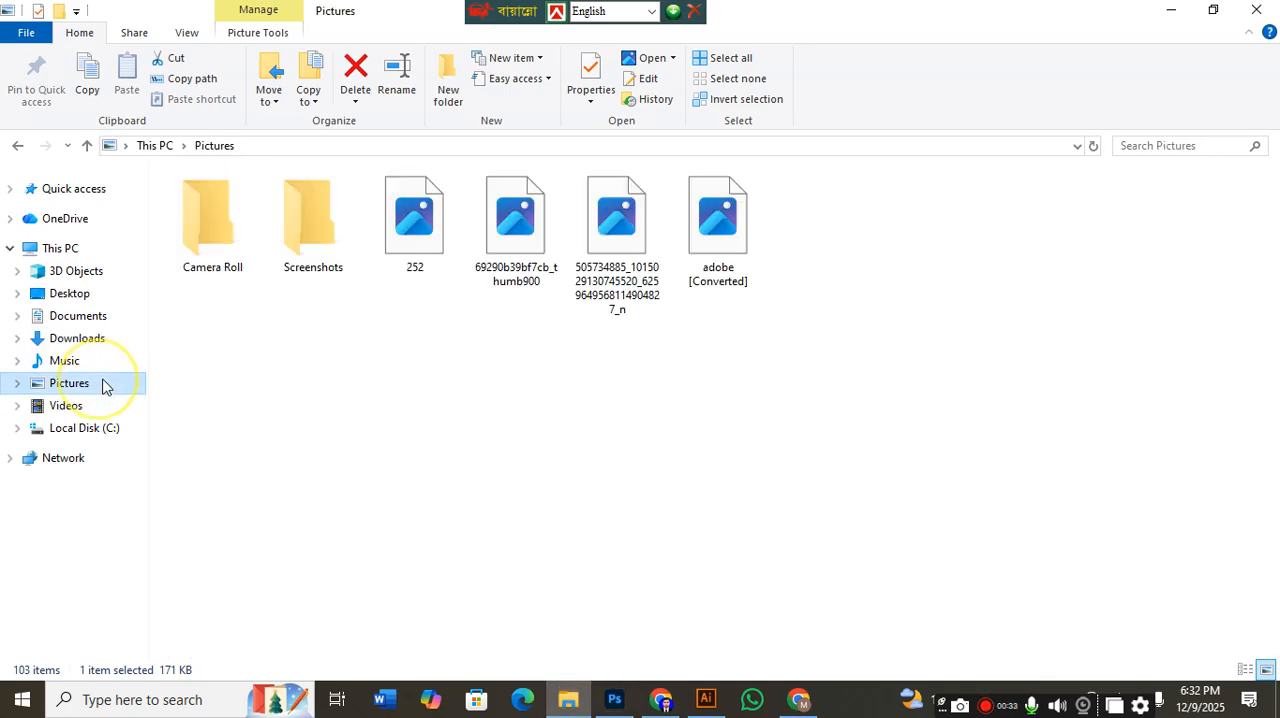
pyautogui.moveTo(409, 277); pyautogui.dragTo(586, 237)
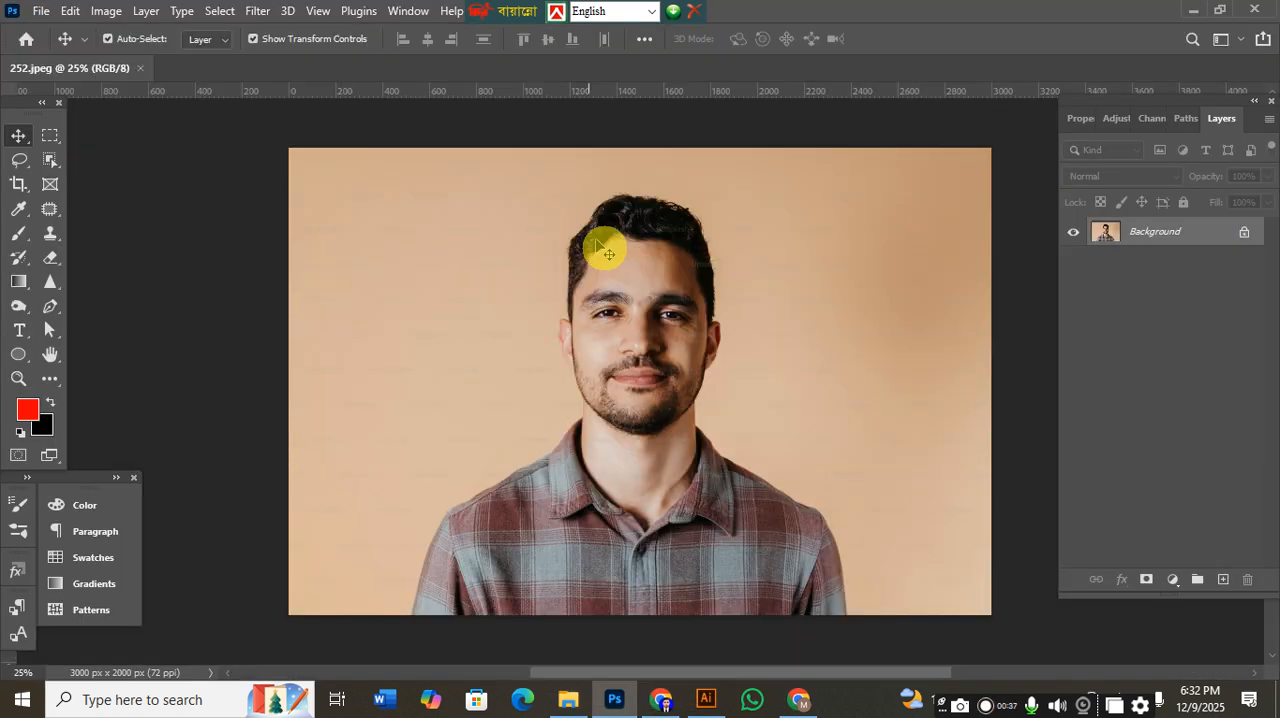
pyautogui.moveTo(628, 395); pyautogui.dragTo(587, 458)
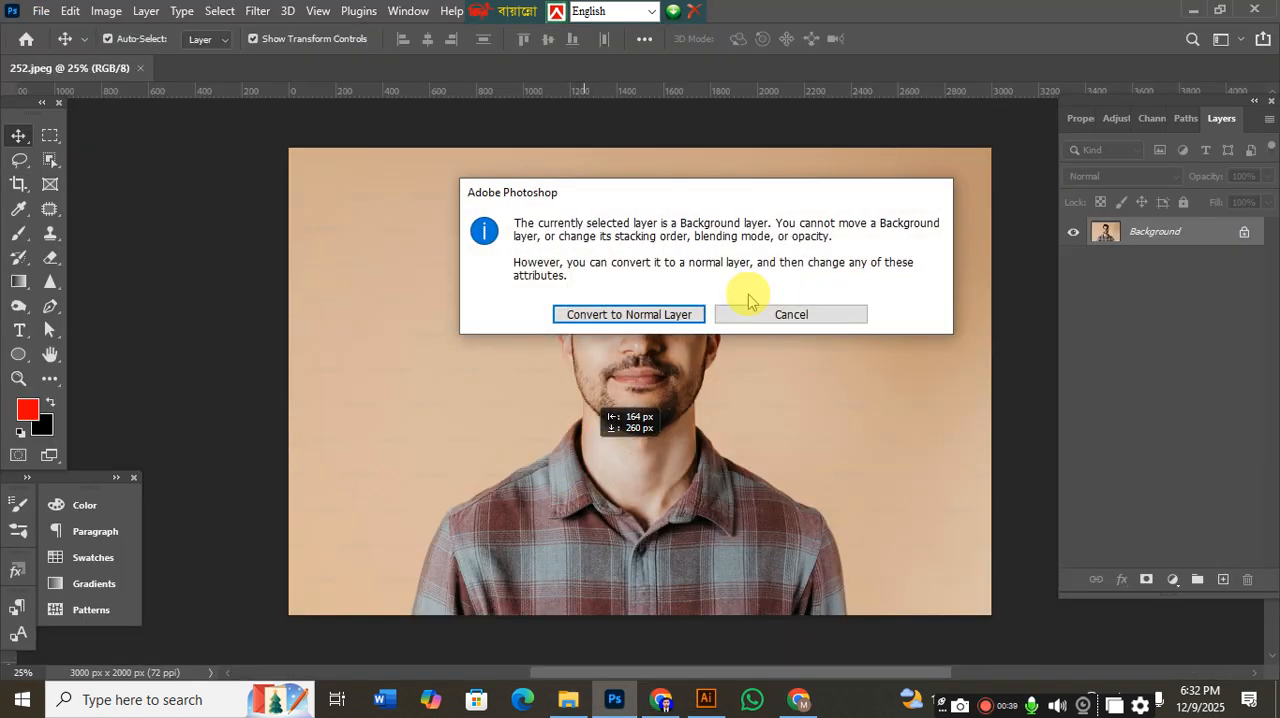
pyautogui.click(766, 306)
pyautogui.click(788, 366)
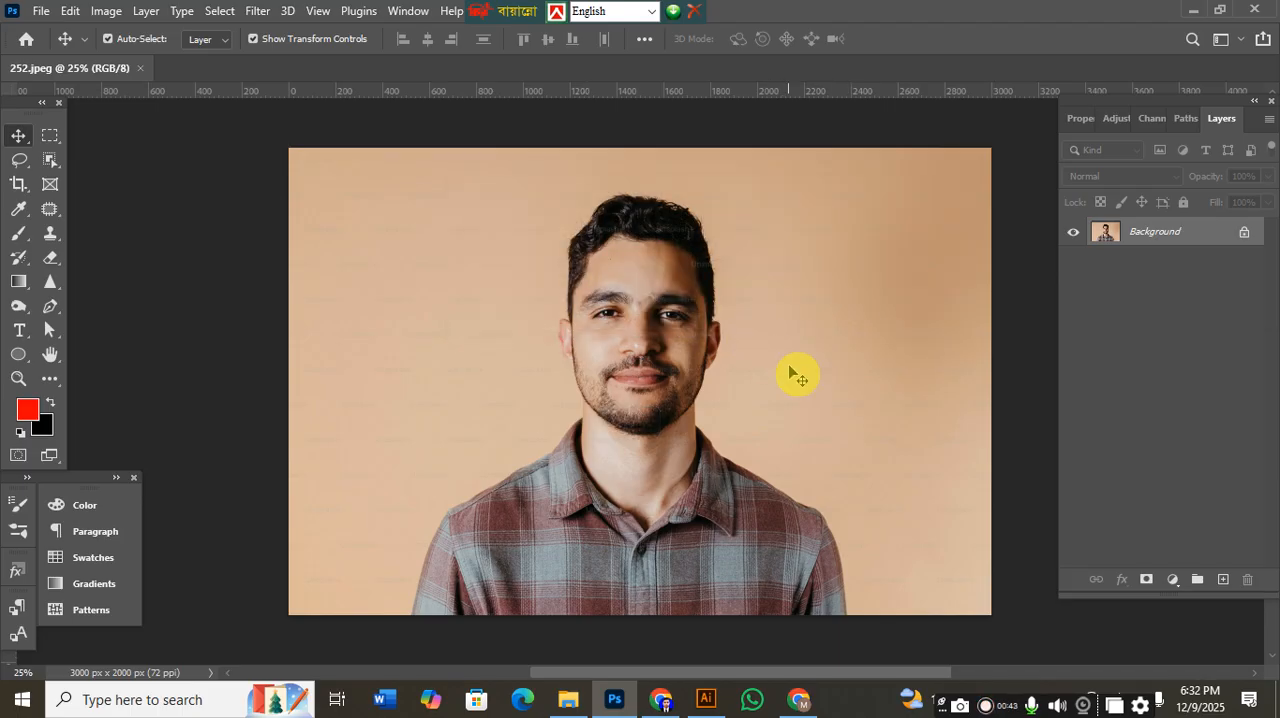
pyautogui.scroll(-2, 768, 347)
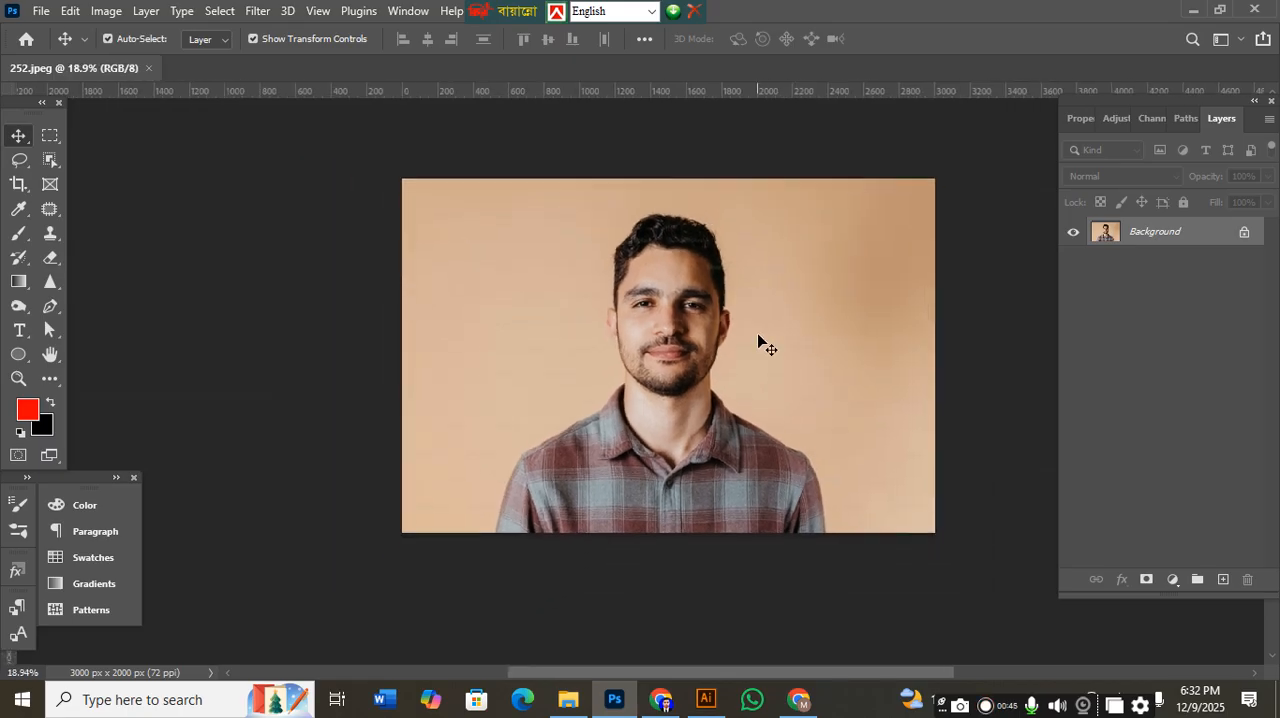
pyautogui.click(139, 70)
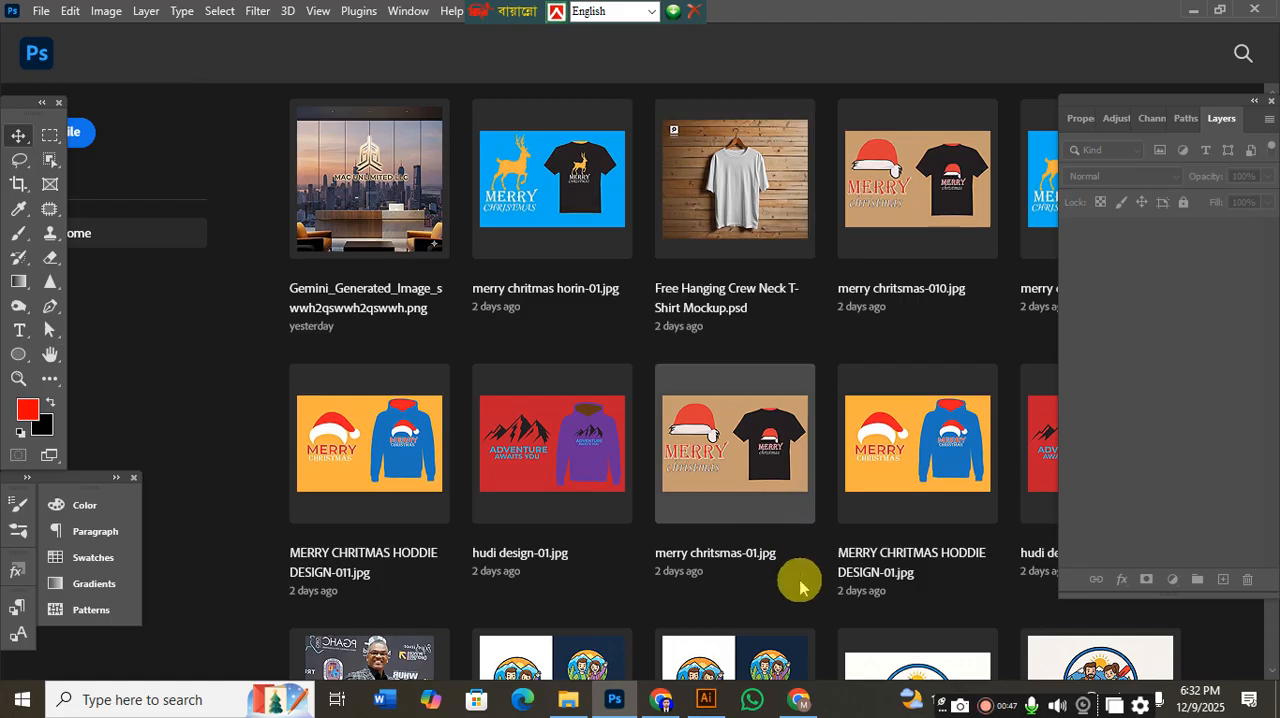
# Switch to Chrome, search Google for "remove bg", and open the remove.bg site.
pyautogui.click(798, 698)
pyautogui.click(535, 355)
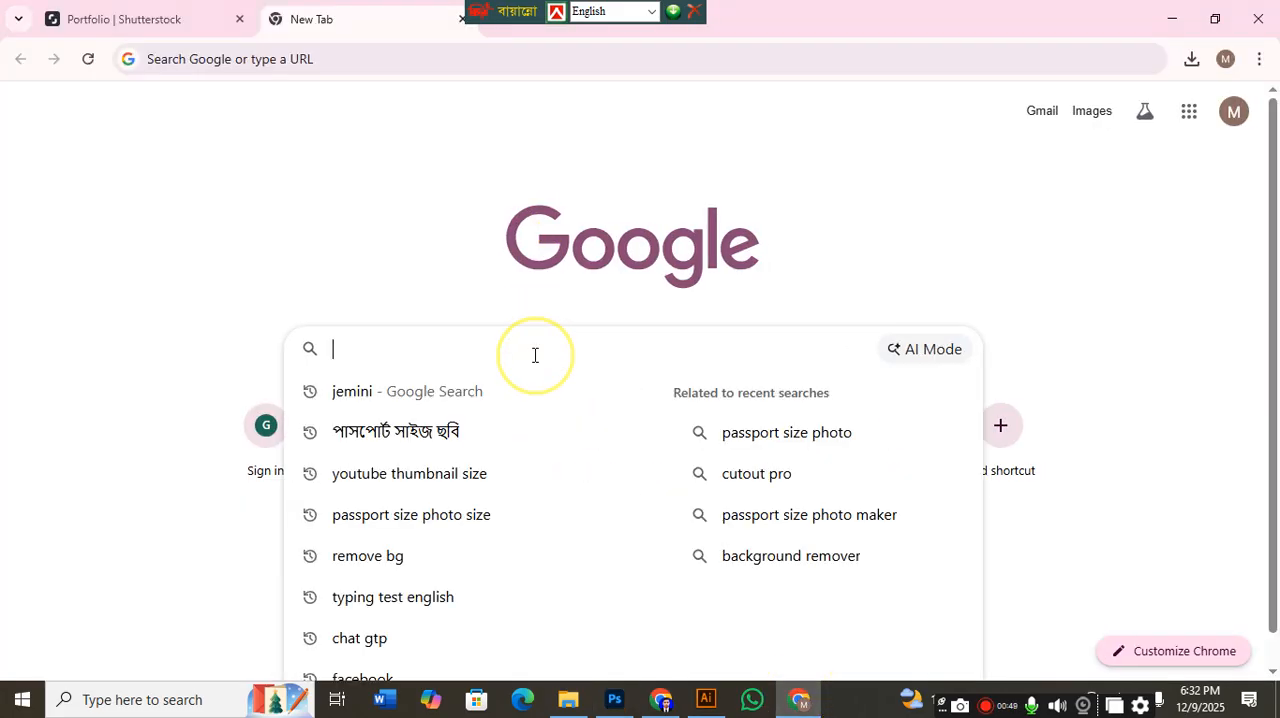
pyautogui.write('b')
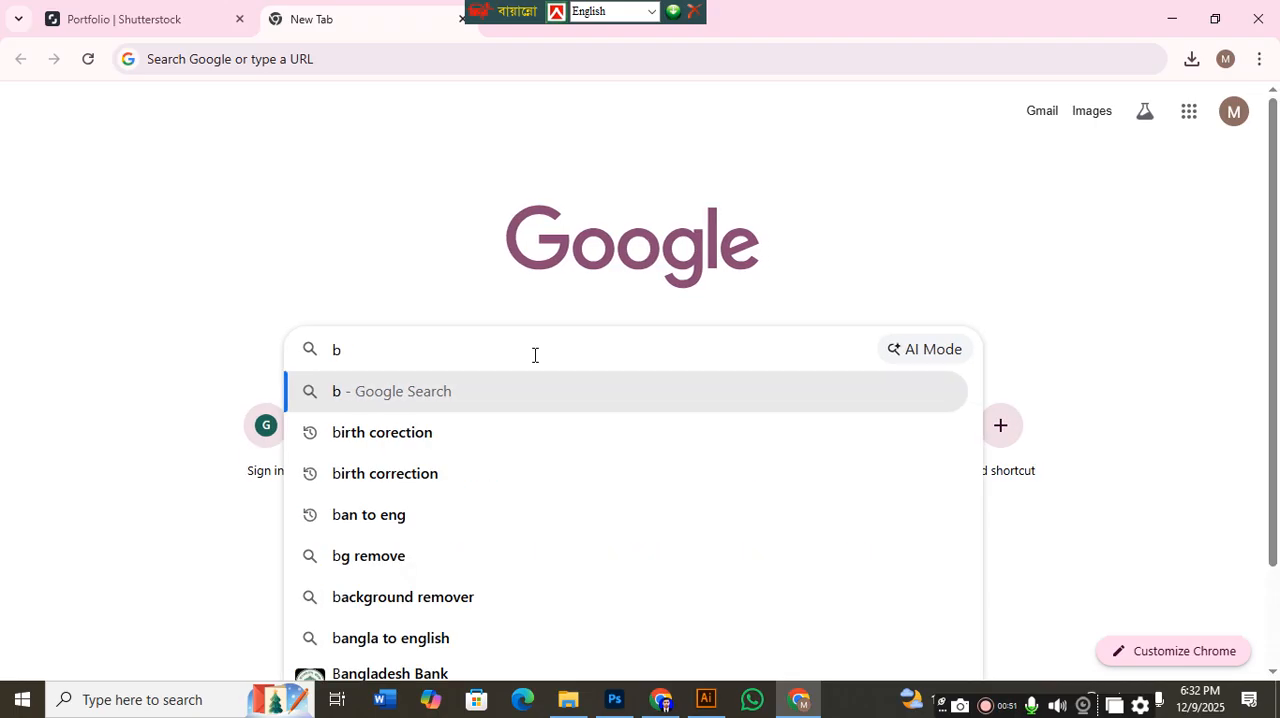
pyautogui.press('BackSpace')
pyautogui.write('remove')
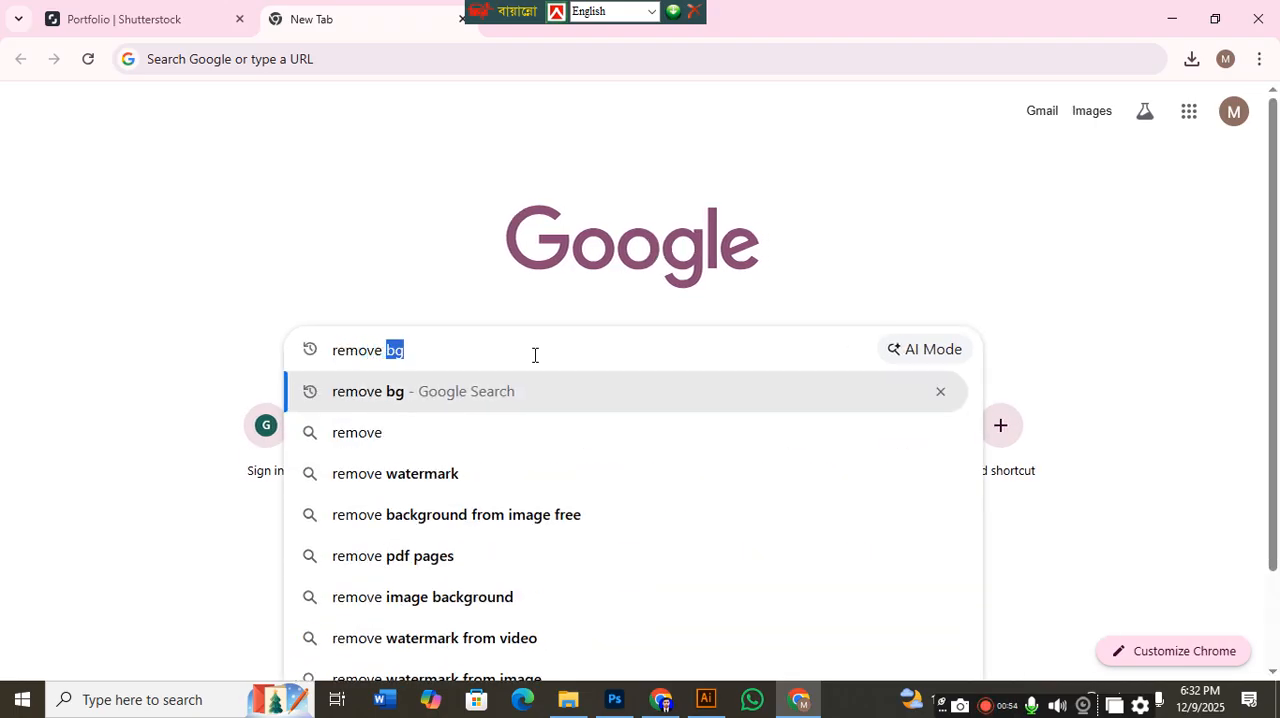
pyautogui.press('Return')
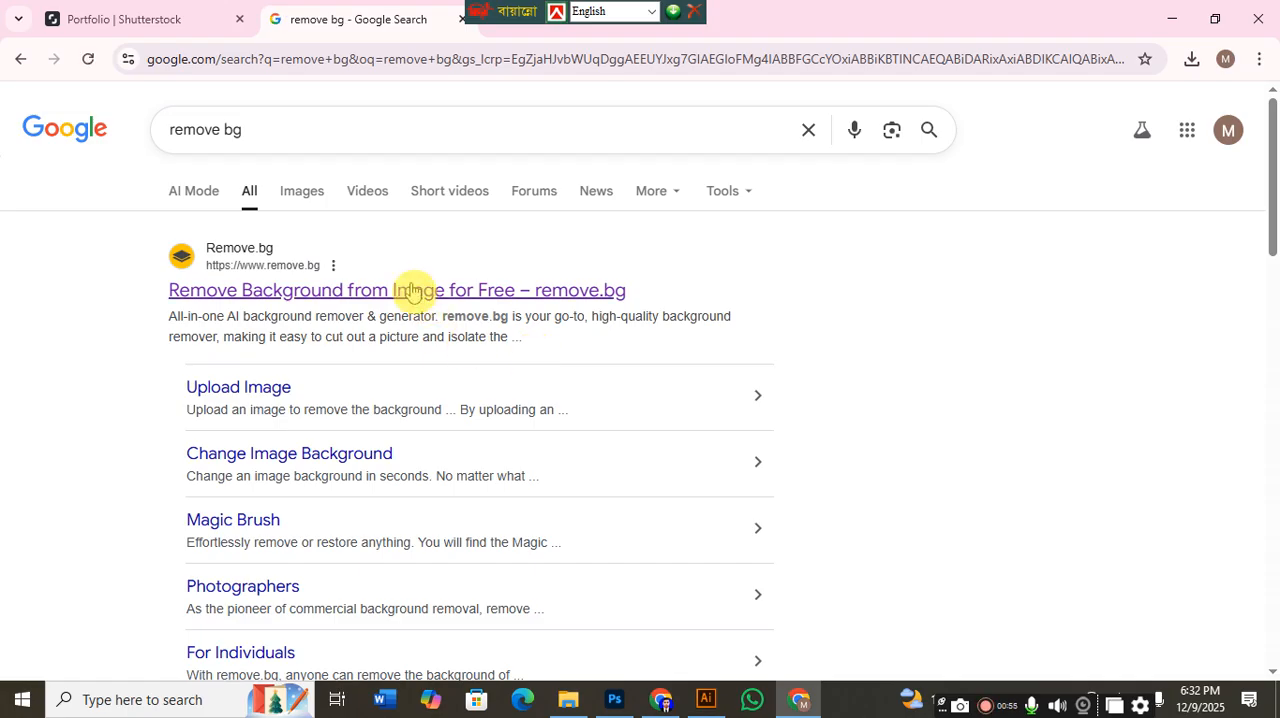
pyautogui.click(417, 288)
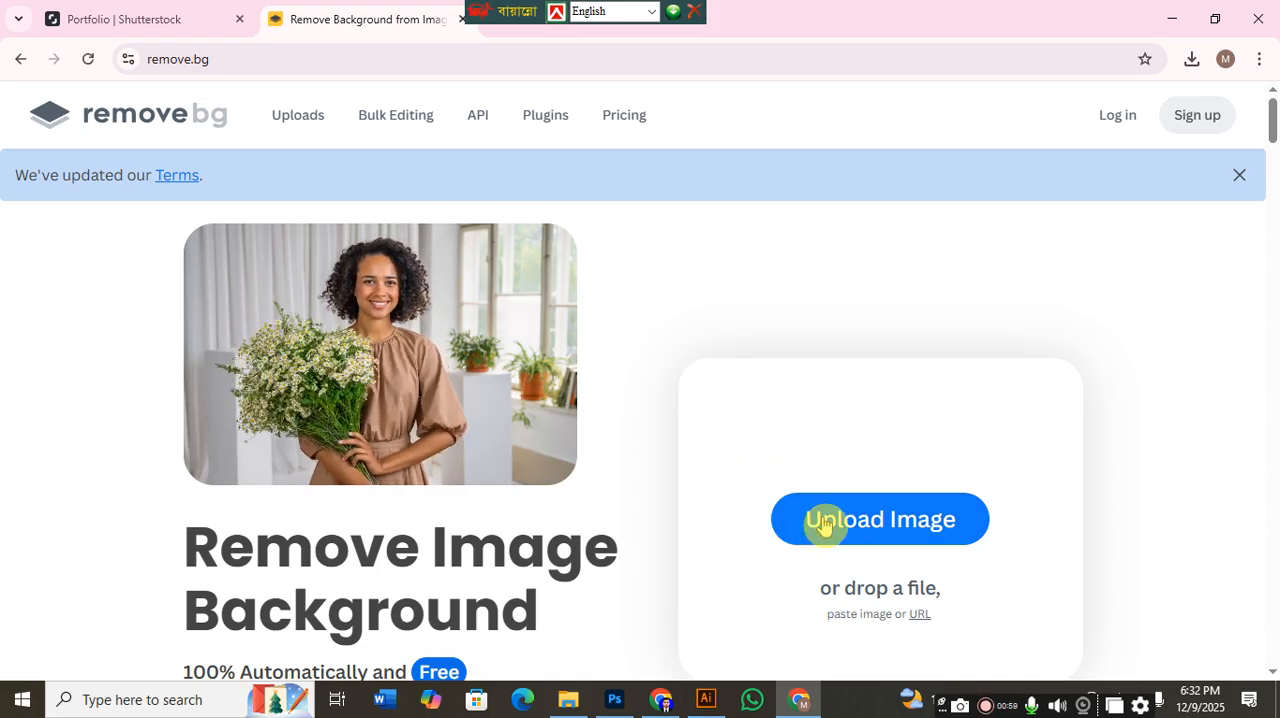
pyautogui.click(822, 525)
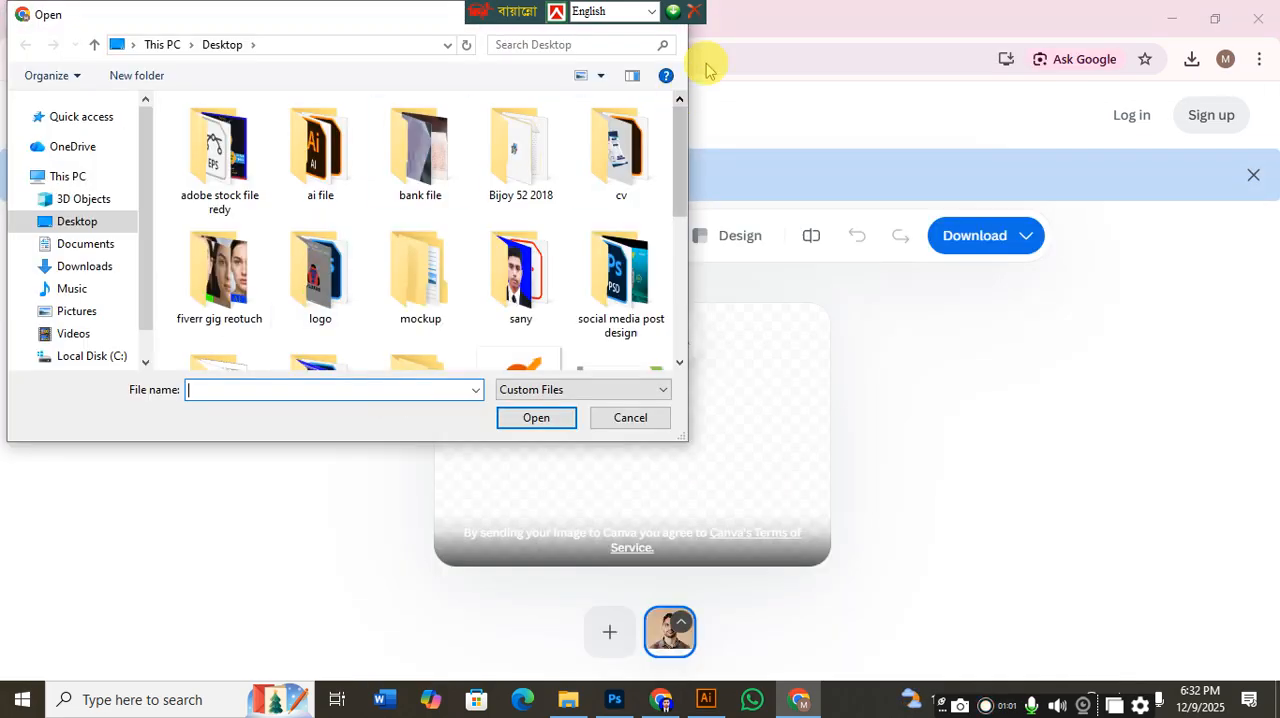
pyautogui.moveTo(540, 12); pyautogui.dragTo(821, 12)
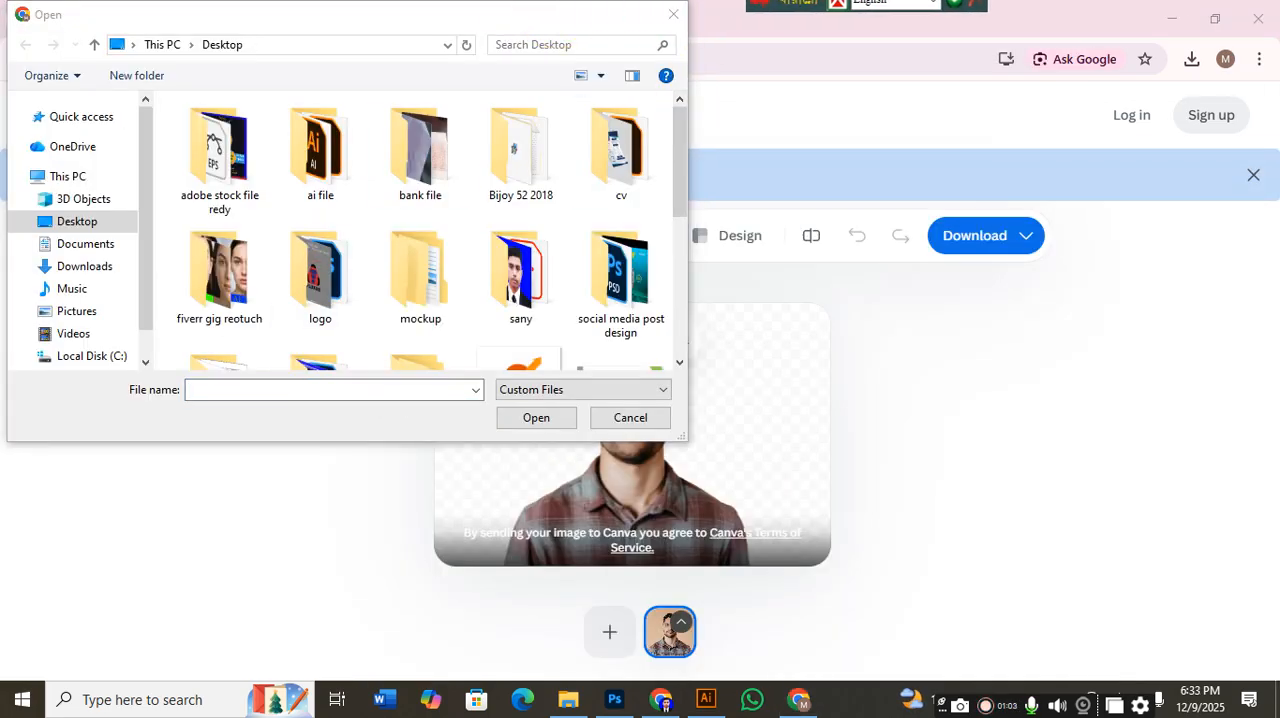
pyautogui.click(680, 18)
# Upload the 252 photo from the Pictures folder to remove.bg and download the free 612 x 408 preview.
pyautogui.click(568, 699)
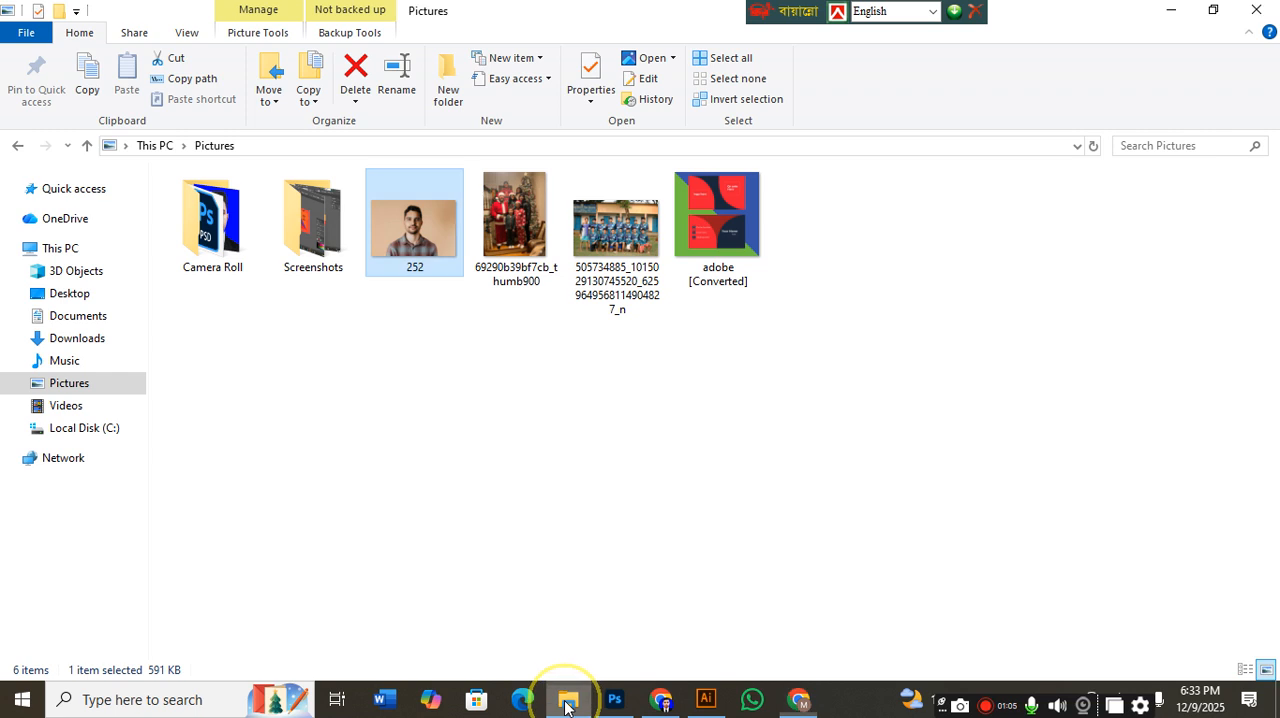
pyautogui.moveTo(414, 228); pyautogui.dragTo(731, 391)
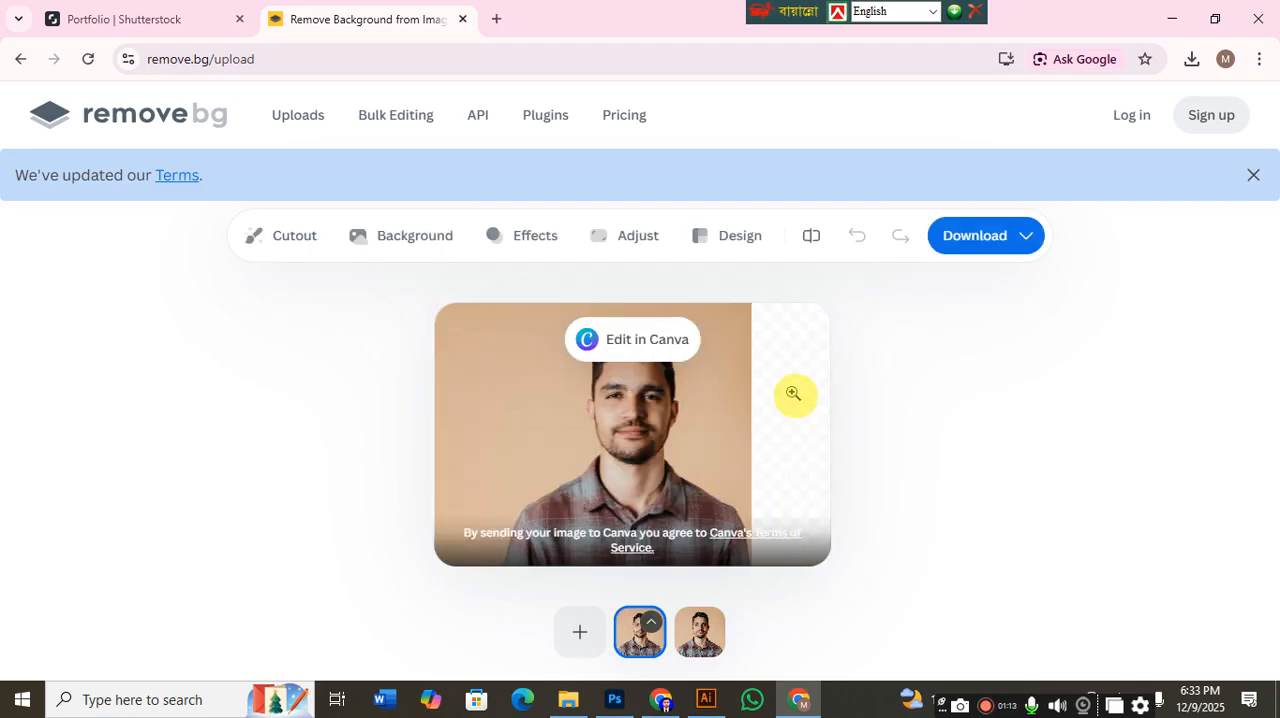
pyautogui.click(965, 250)
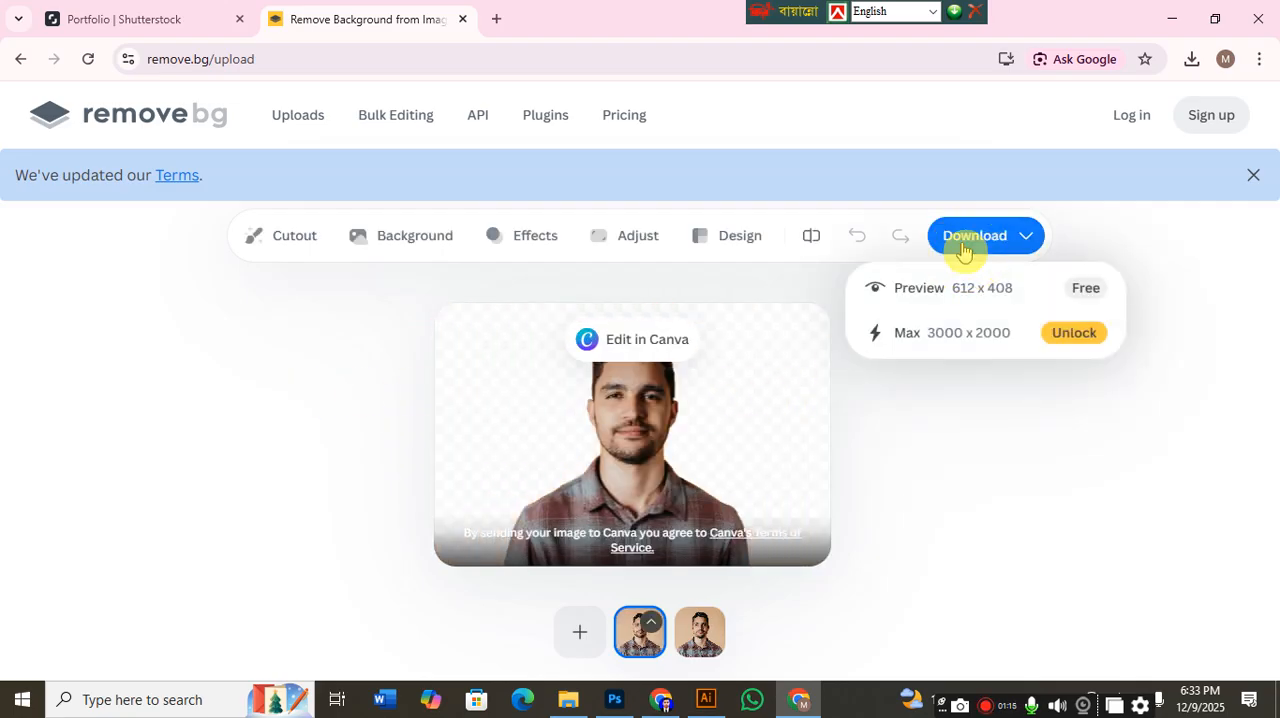
pyautogui.click(993, 290)
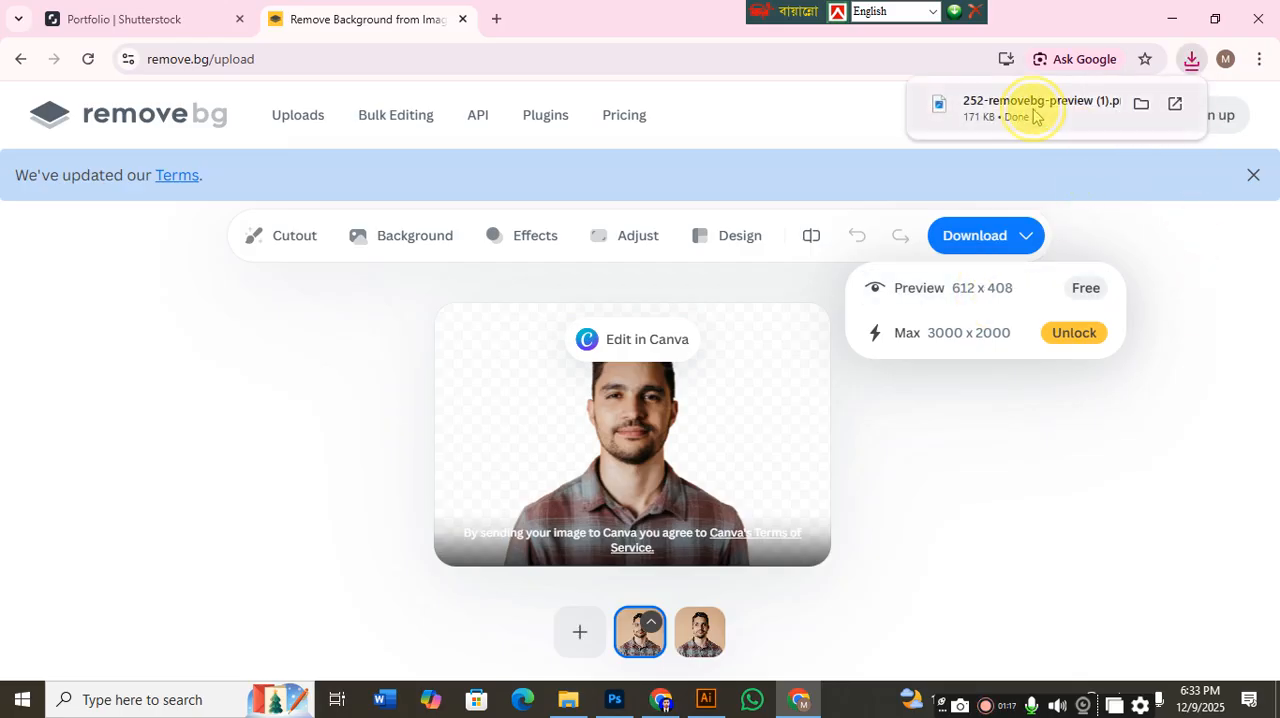
# Open the downloaded 252-removebg-preview (1).png in Photoshop, leaving the portrait in its original position and deselected.
pyautogui.moveTo(1003, 133); pyautogui.dragTo(519, 146)
pyautogui.moveTo(643, 389); pyautogui.dragTo(614, 345)
pyautogui.hotkey('ctrl', 'z')
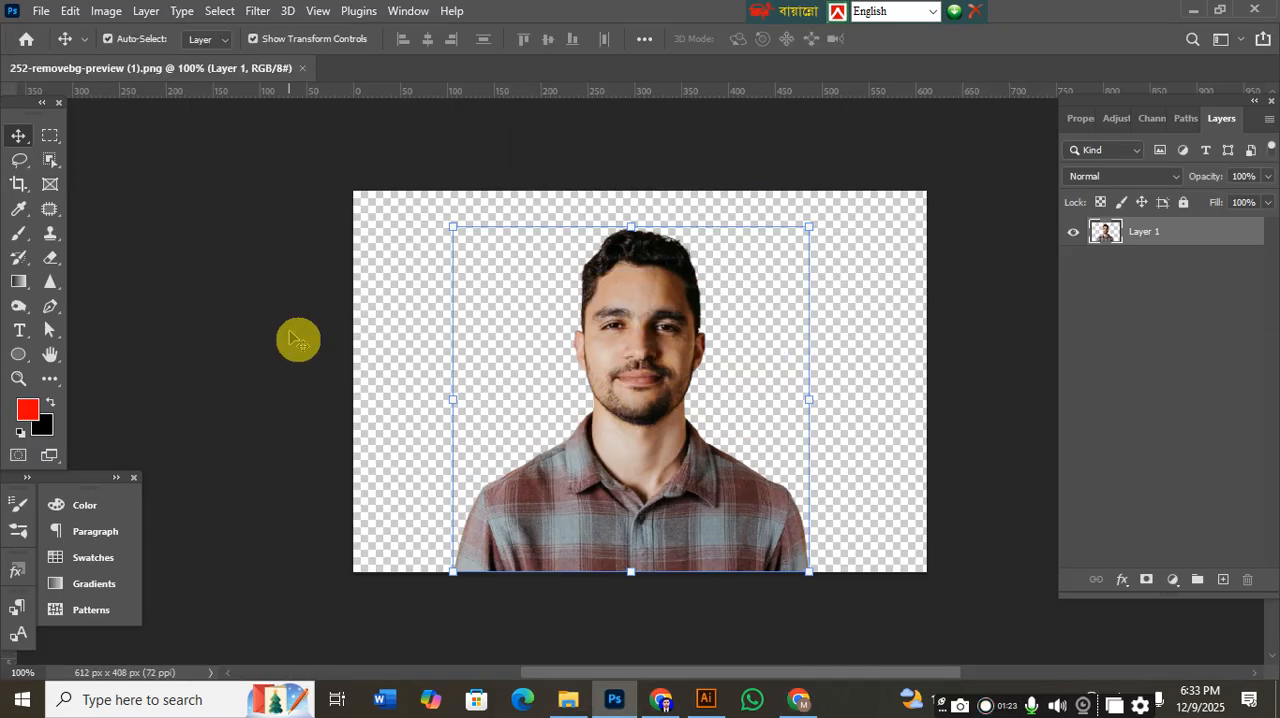
pyautogui.click(290, 338)
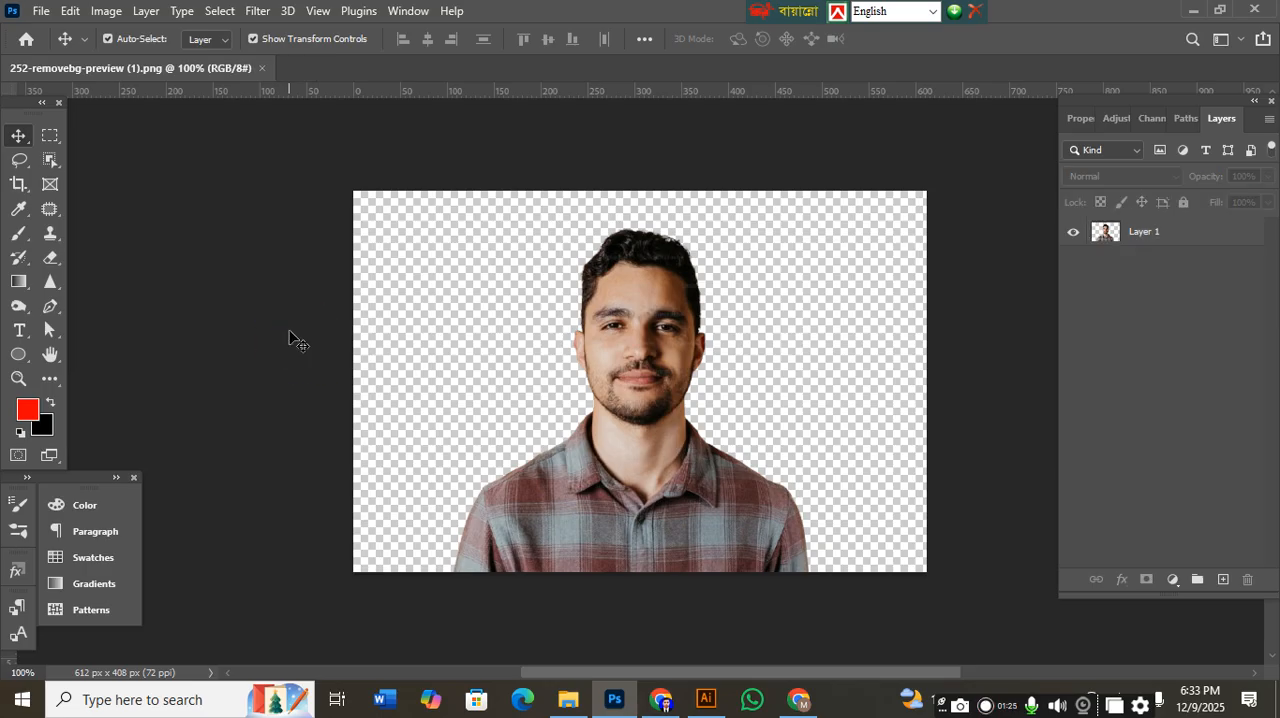
# Create a new document 1.5 inches wide and 1.8 inches high in CMYK Color mode.
pyautogui.hotkey('ctrl', 'n')
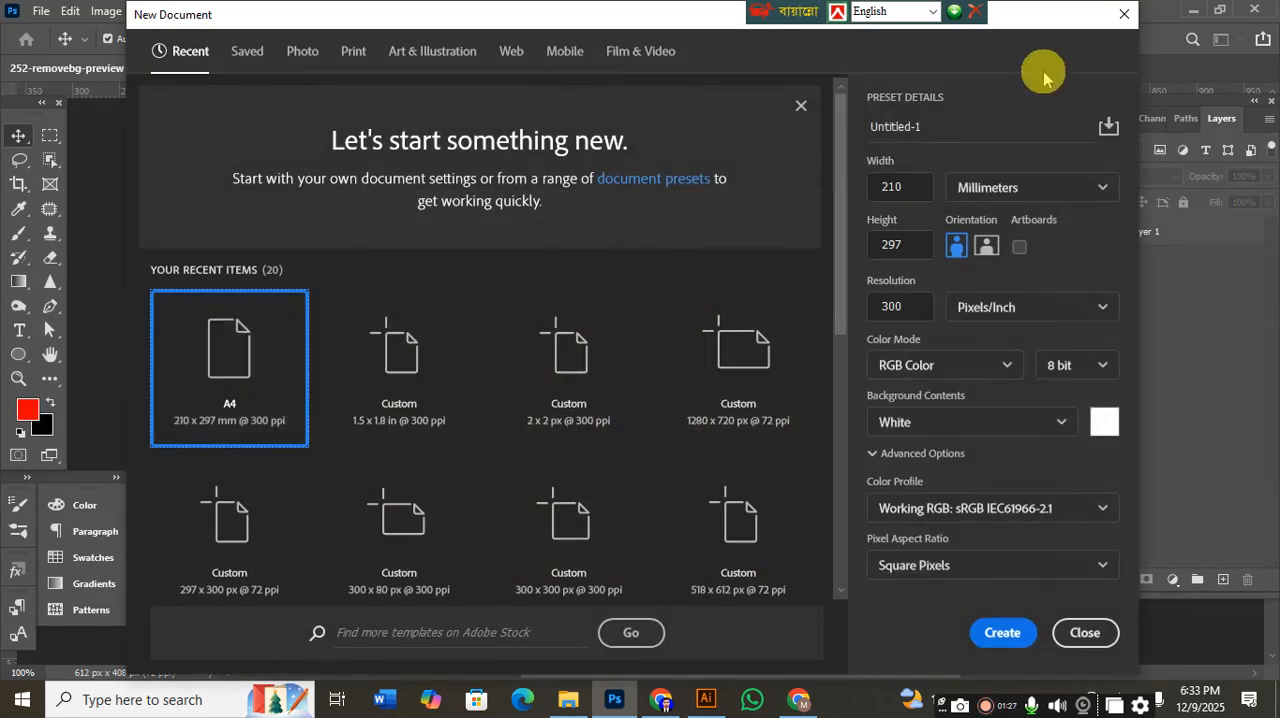
pyautogui.click(998, 188)
pyautogui.click(1000, 253)
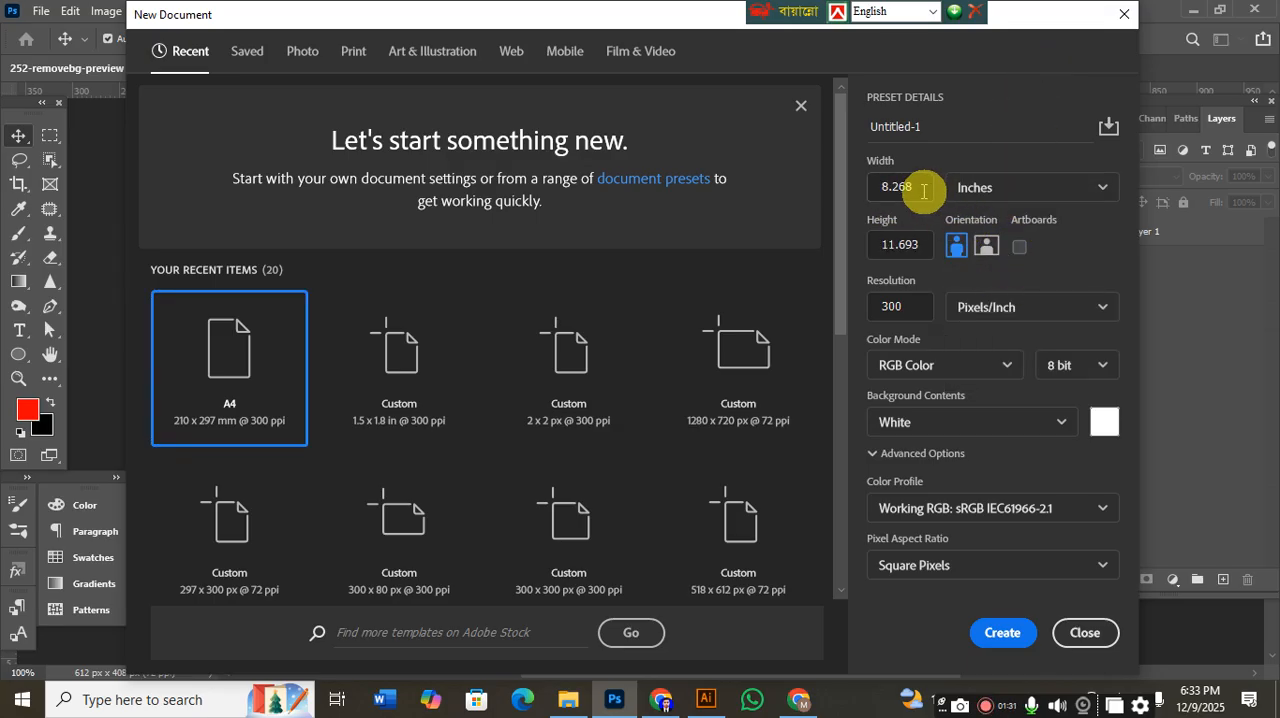
pyautogui.moveTo(915, 186); pyautogui.dragTo(857, 191)
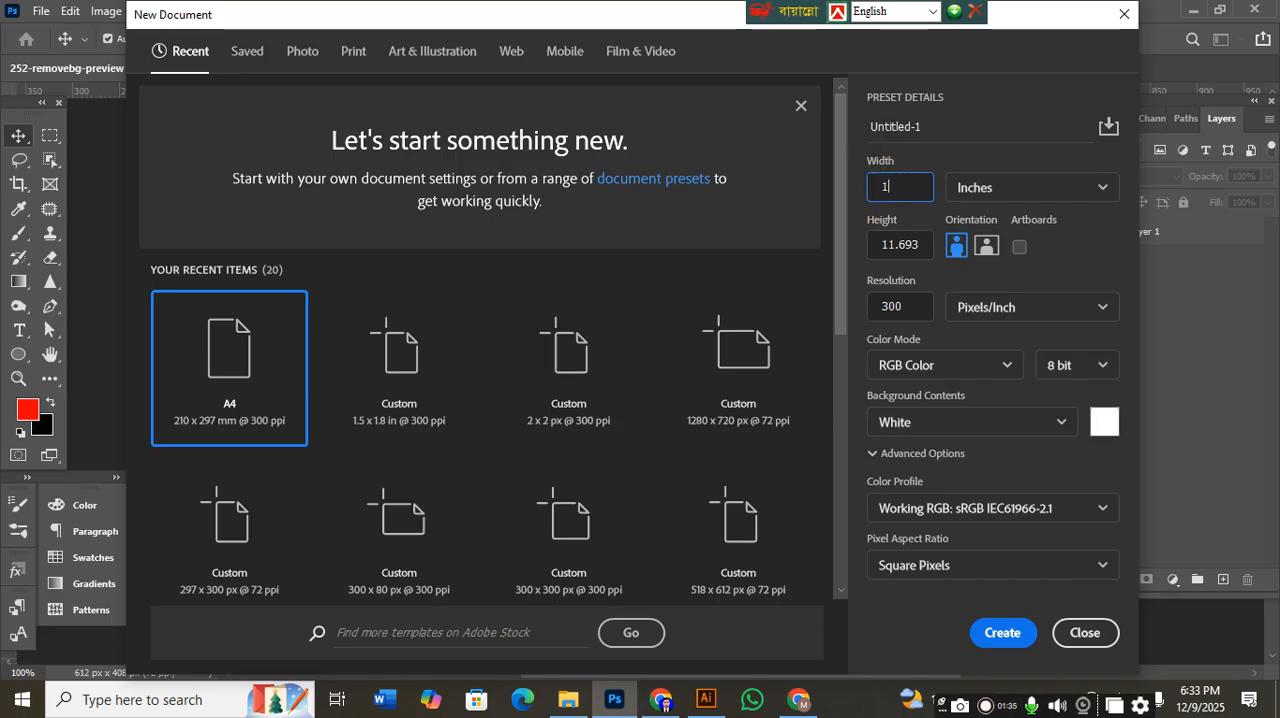
pyautogui.moveTo(926, 243); pyautogui.dragTo(789, 250)
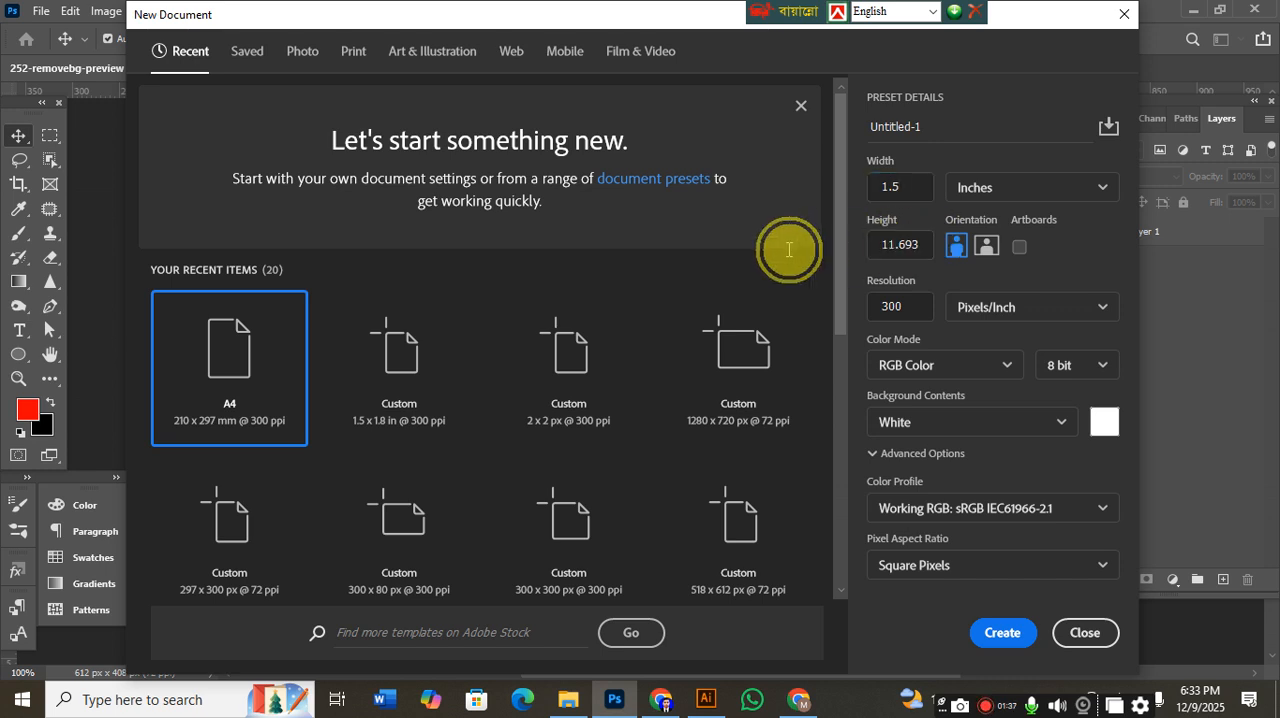
pyautogui.moveTo(927, 242); pyautogui.dragTo(834, 240)
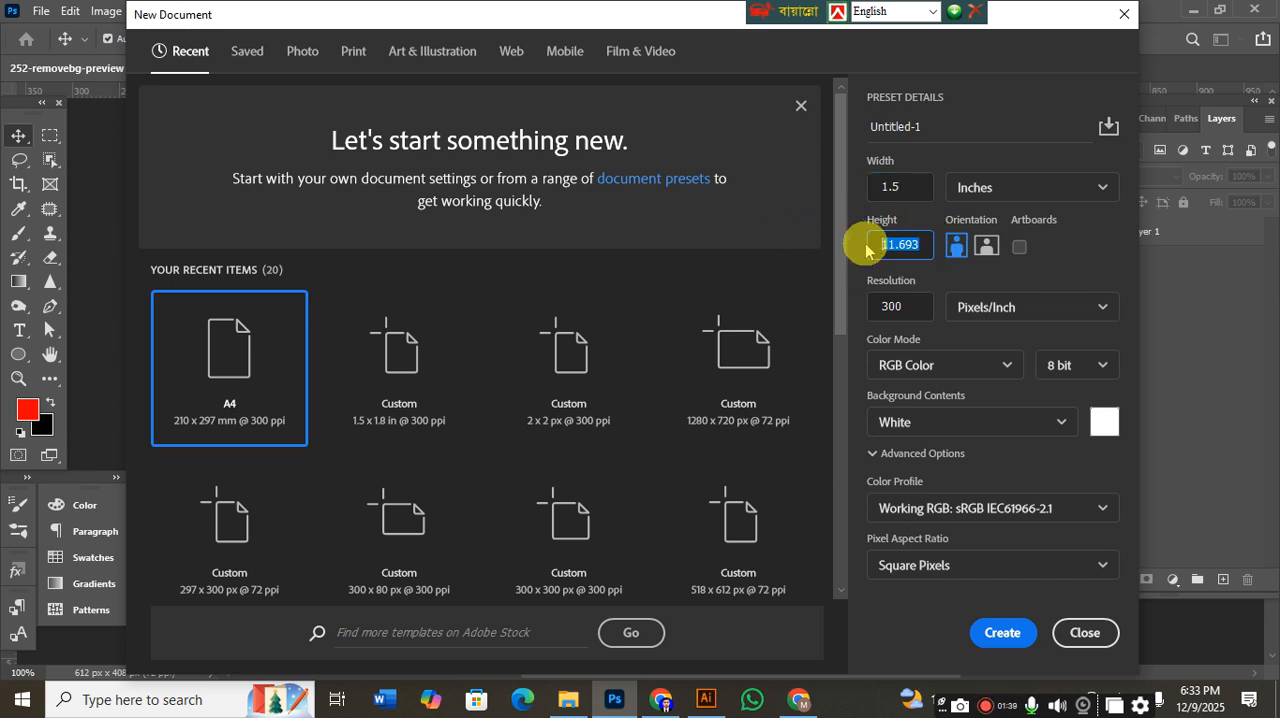
pyautogui.write('1.8')
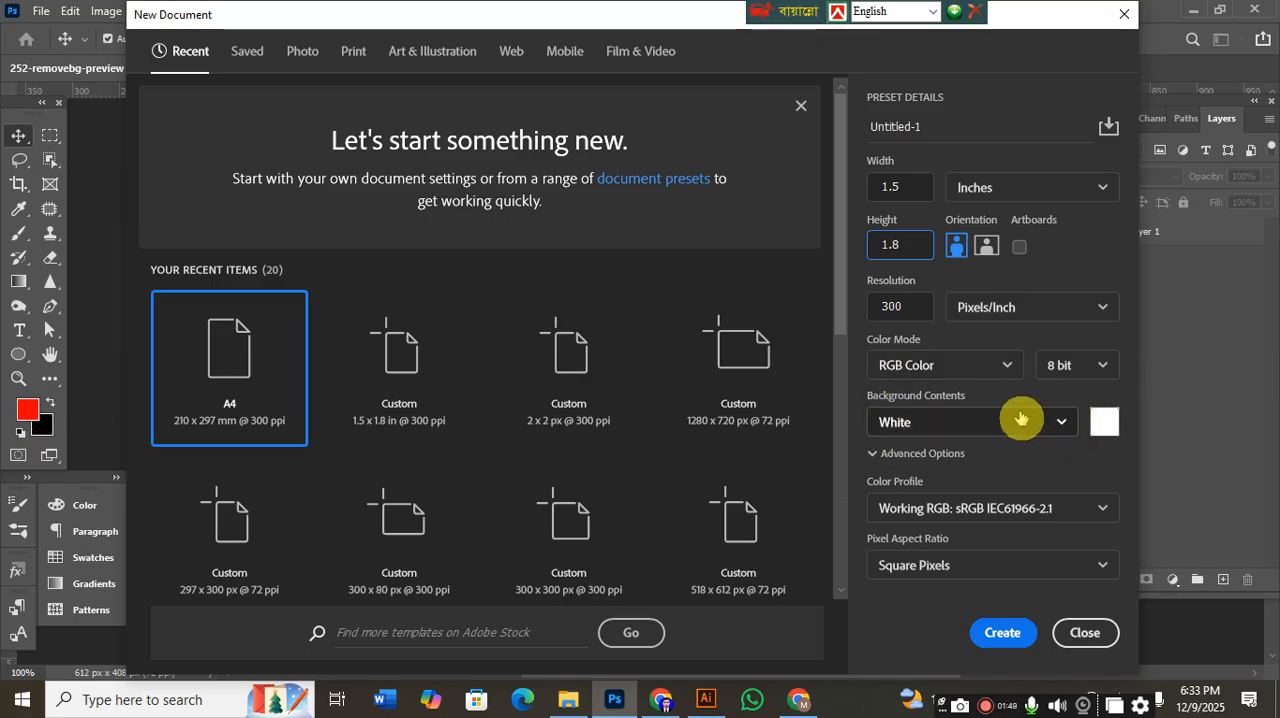
pyautogui.click(1006, 365)
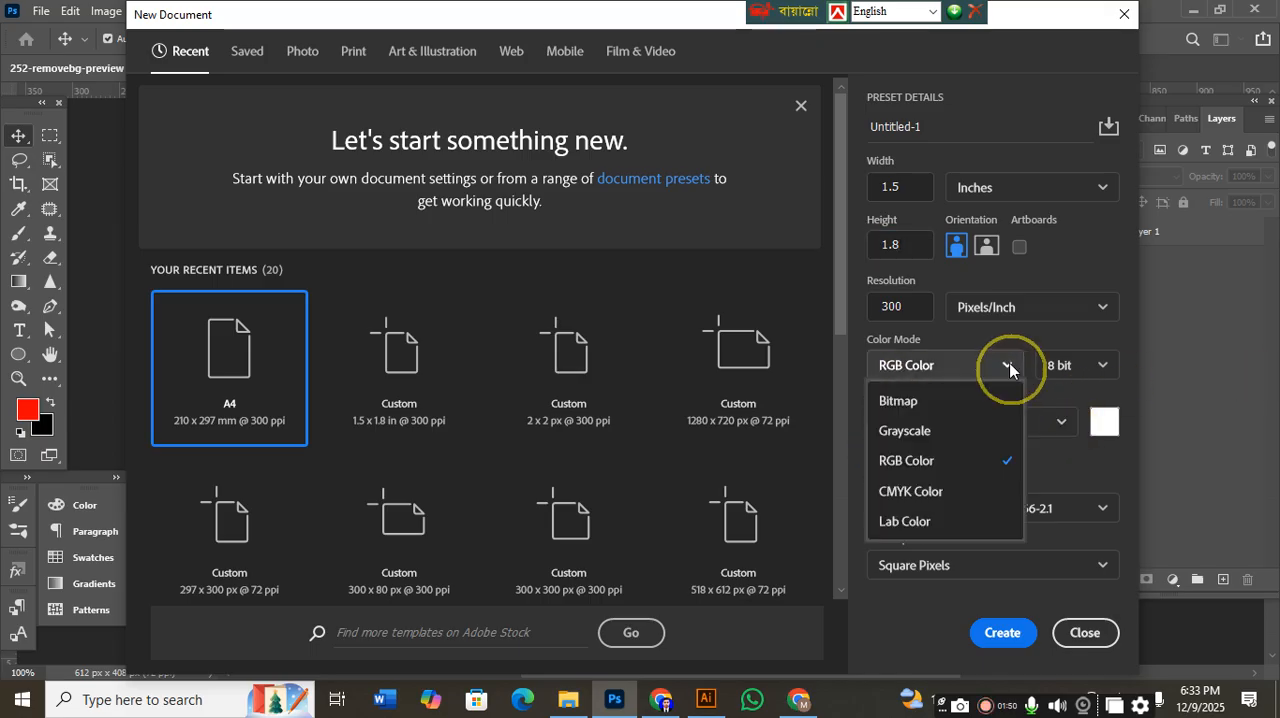
pyautogui.click(930, 491)
pyautogui.click(1003, 632)
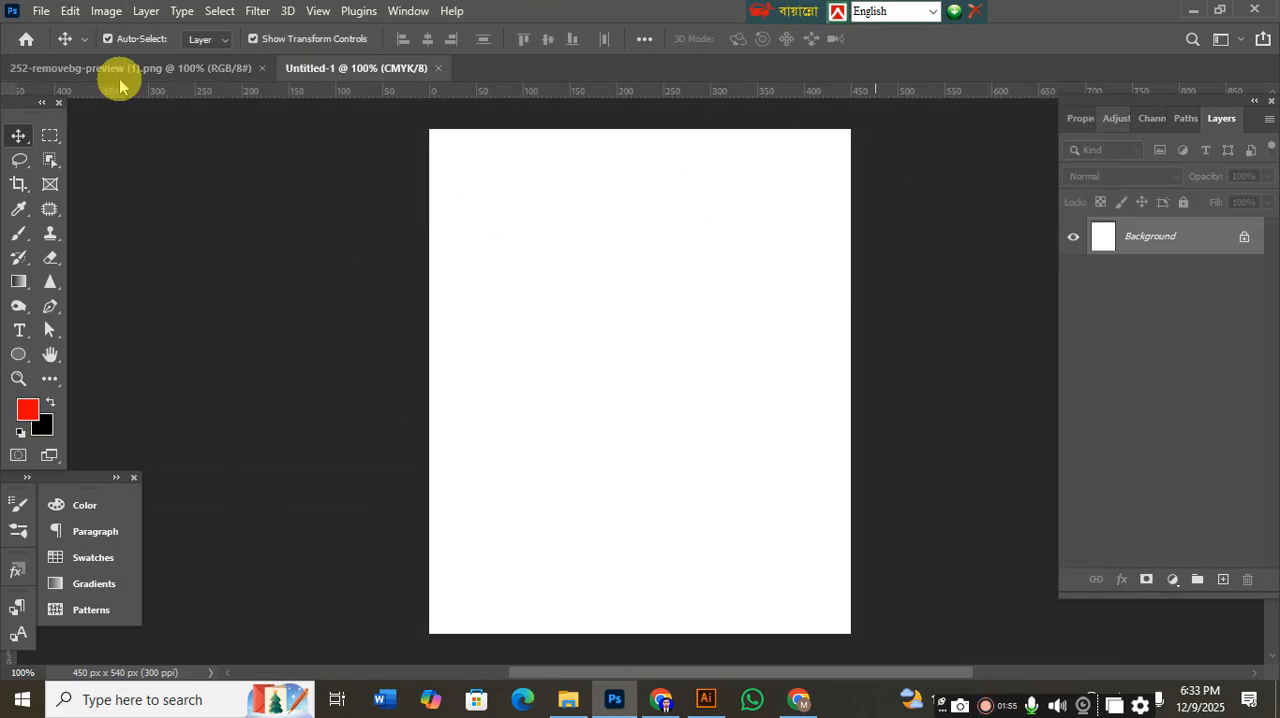
# Copy the cutout portrait from 252-removebg-preview (1).png into the new blank document.
pyautogui.click(157, 69)
pyautogui.moveTo(640, 412); pyautogui.dragTo(617, 340)
pyautogui.hotkey('ctrl', '0')
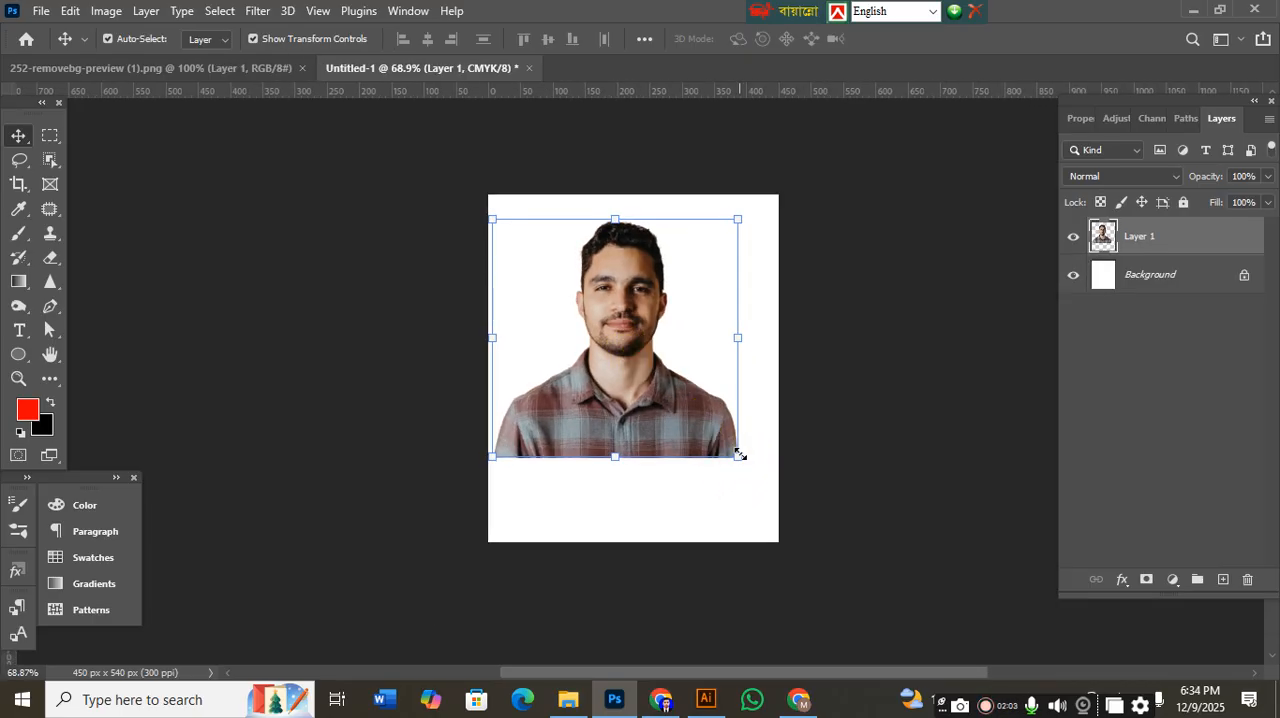
# Enlarge the portrait cutout to about 157% and centre it so the head and shoulders fill the page, then deselect it.
pyautogui.moveTo(739, 454); pyautogui.dragTo(760, 514)
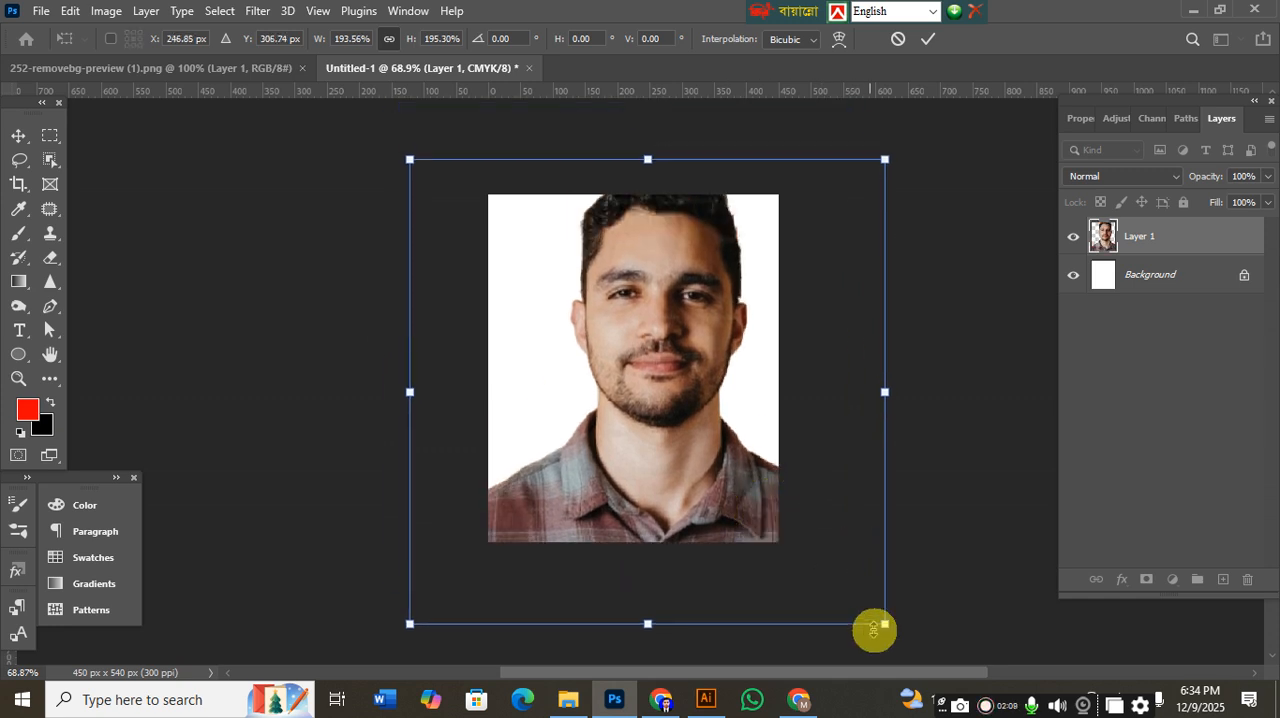
pyautogui.moveTo(885, 626); pyautogui.dragTo(831, 574)
pyautogui.moveTo(680, 431)
pyautogui.mouseDown()
pyautogui.moveTo(654, 420)
pyautogui.moveTo(657, 433)
pyautogui.mouseUp()
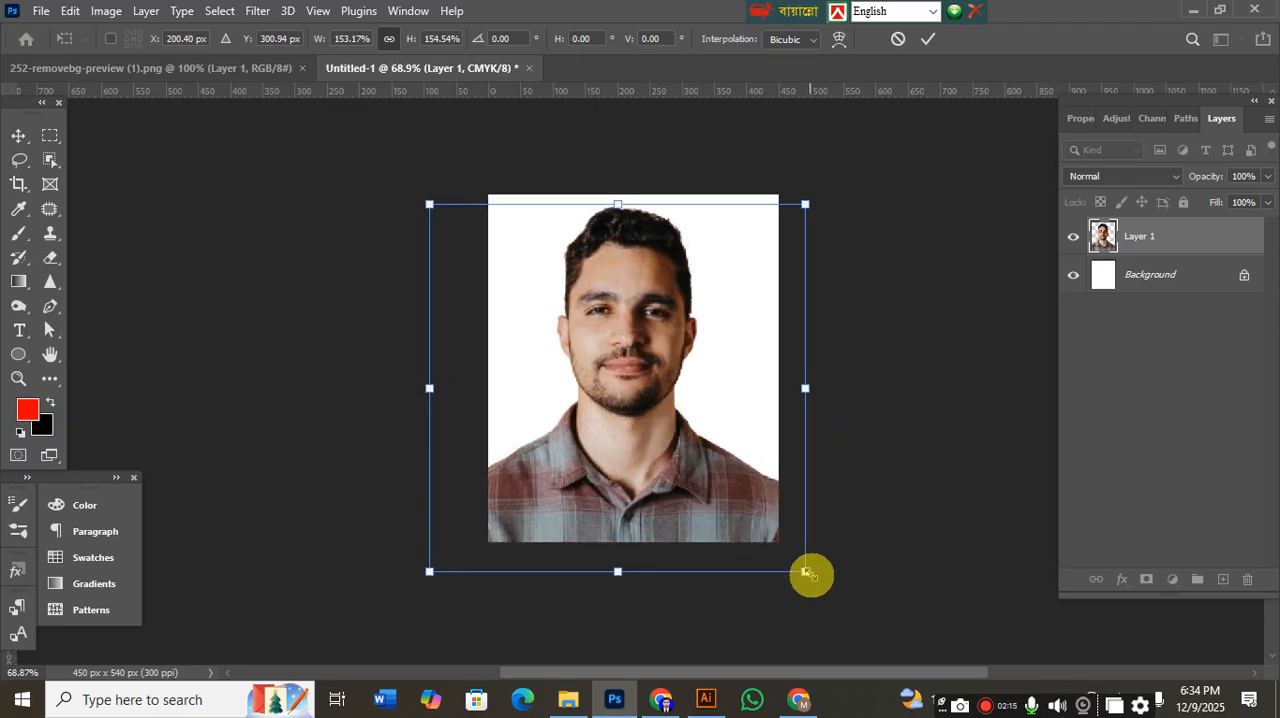
pyautogui.moveTo(809, 572); pyautogui.dragTo(815, 580)
pyautogui.moveTo(610, 409); pyautogui.dragTo(615, 410)
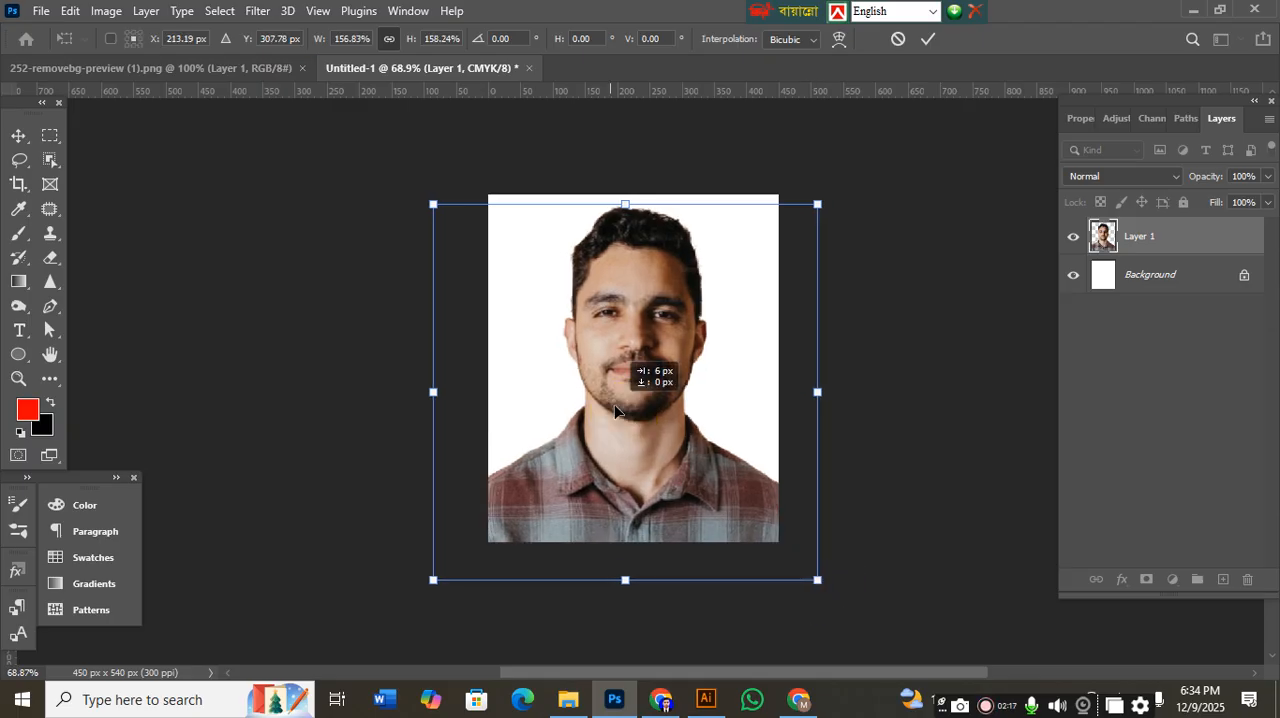
pyautogui.press('Return')
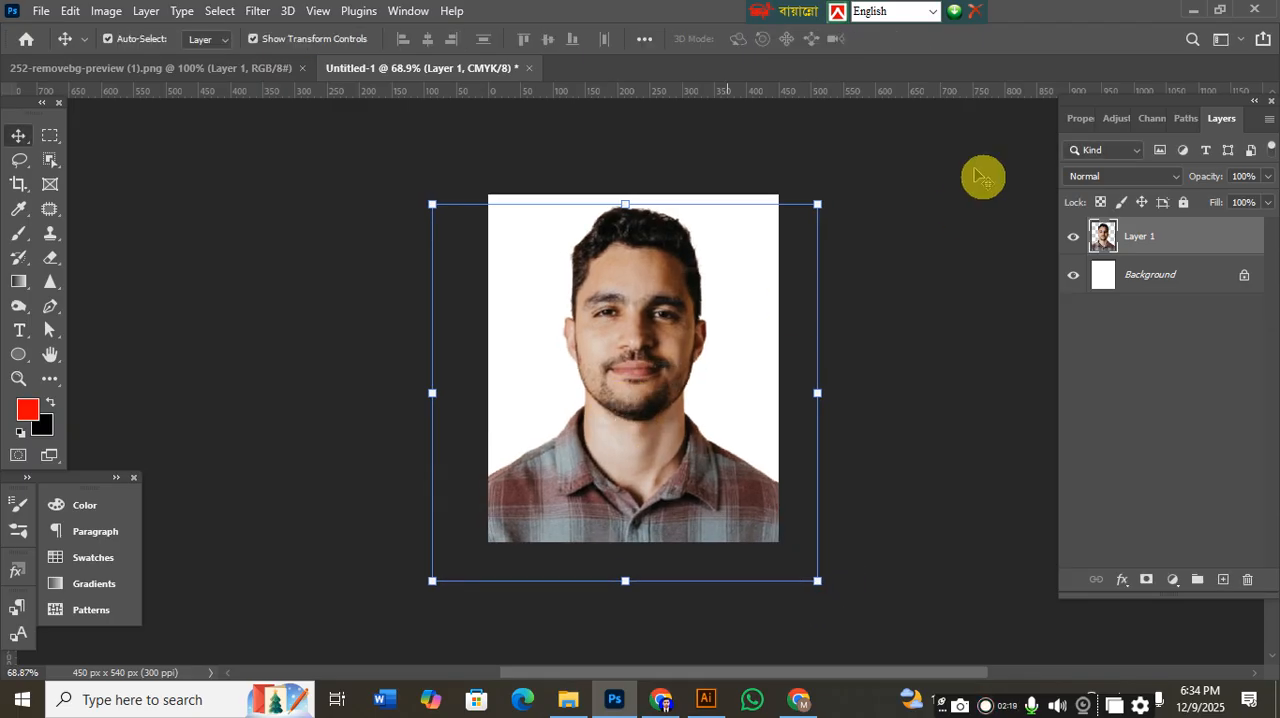
pyautogui.click(954, 246)
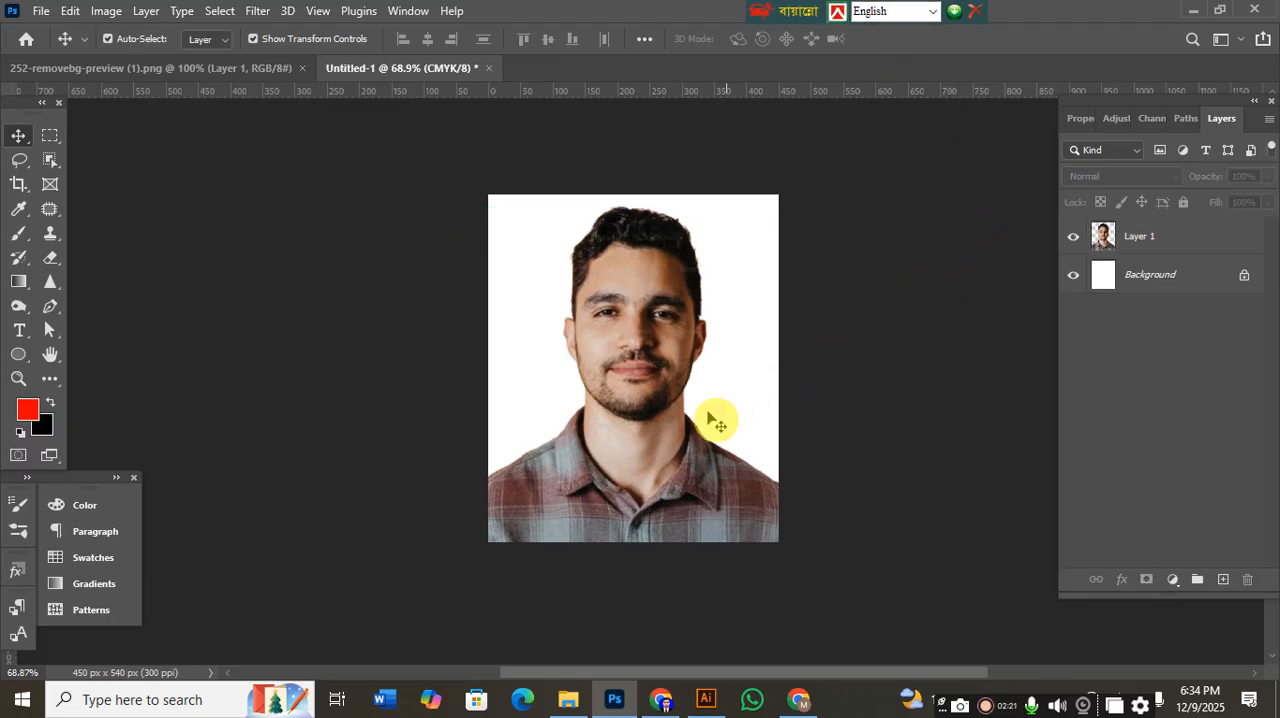
# Nudge the portrait slightly upward on the page and leave it deselected.
pyautogui.click(640, 455)
pyautogui.moveTo(640, 455); pyautogui.dragTo(638, 453)
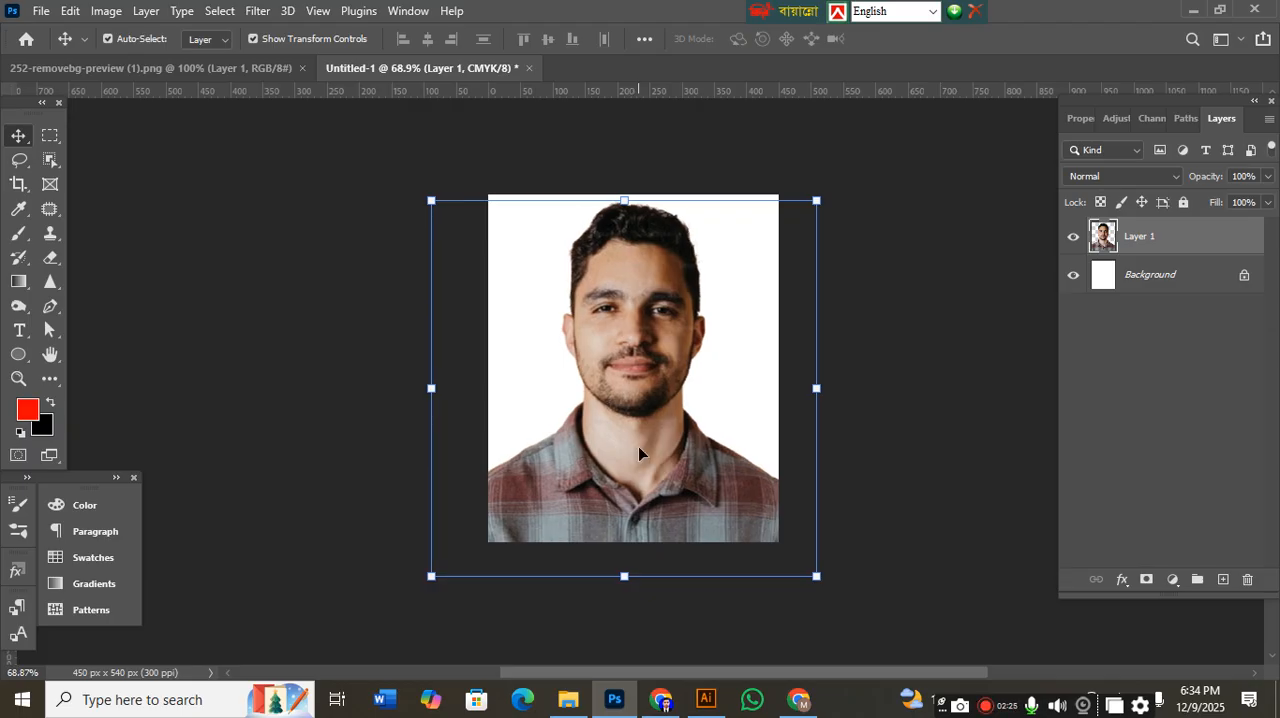
pyautogui.click(880, 479)
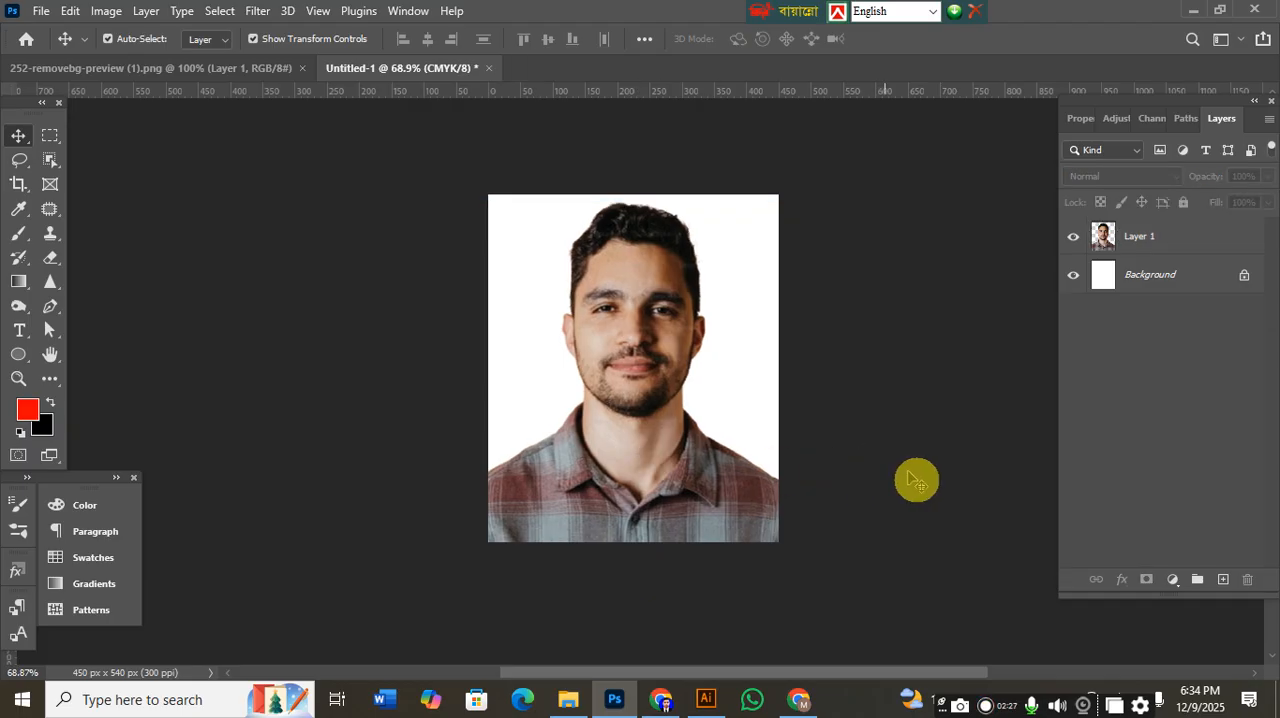
# Fill the Background layer with blue, using foreground color 1200ff.
pyautogui.click(1151, 290)
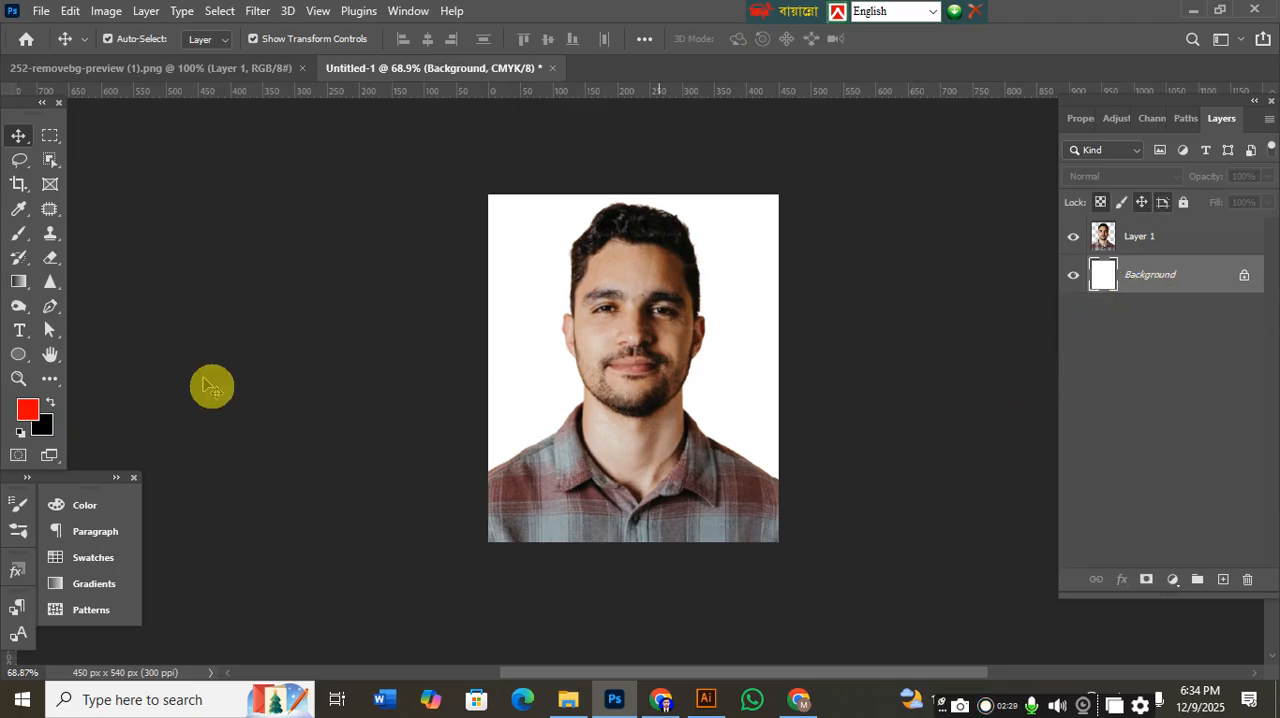
pyautogui.click(28, 410)
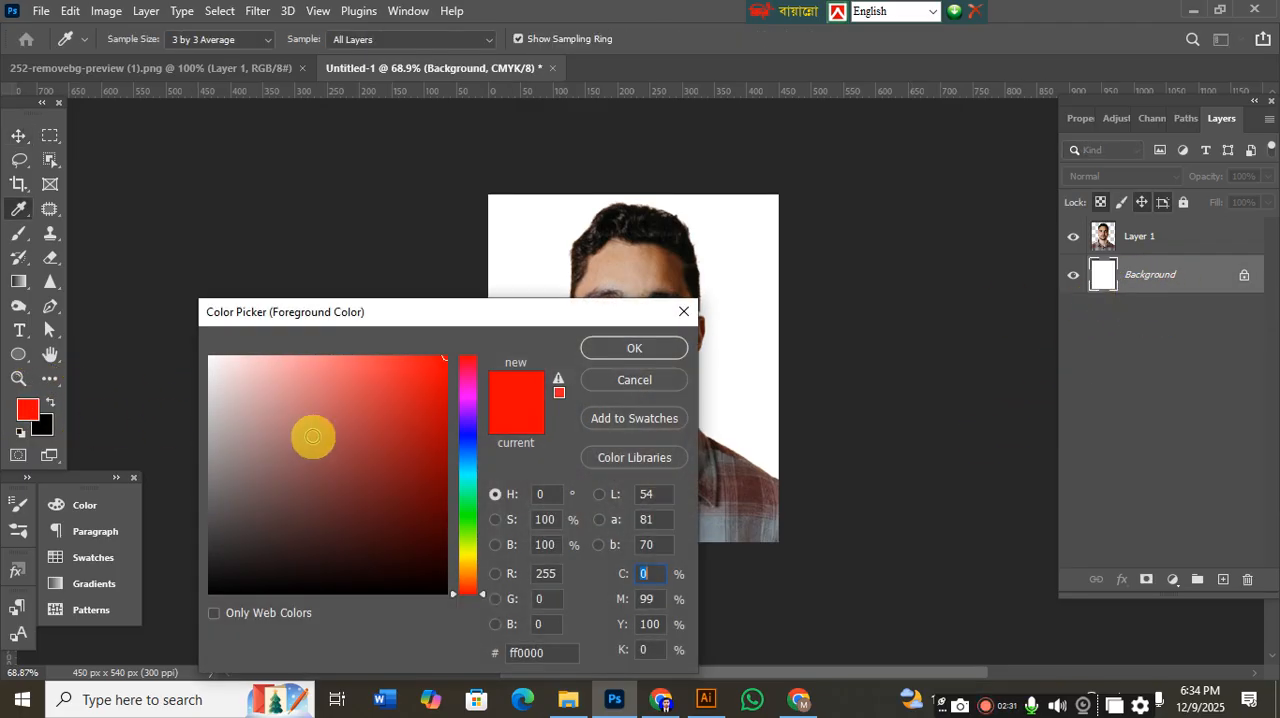
pyautogui.click(473, 433)
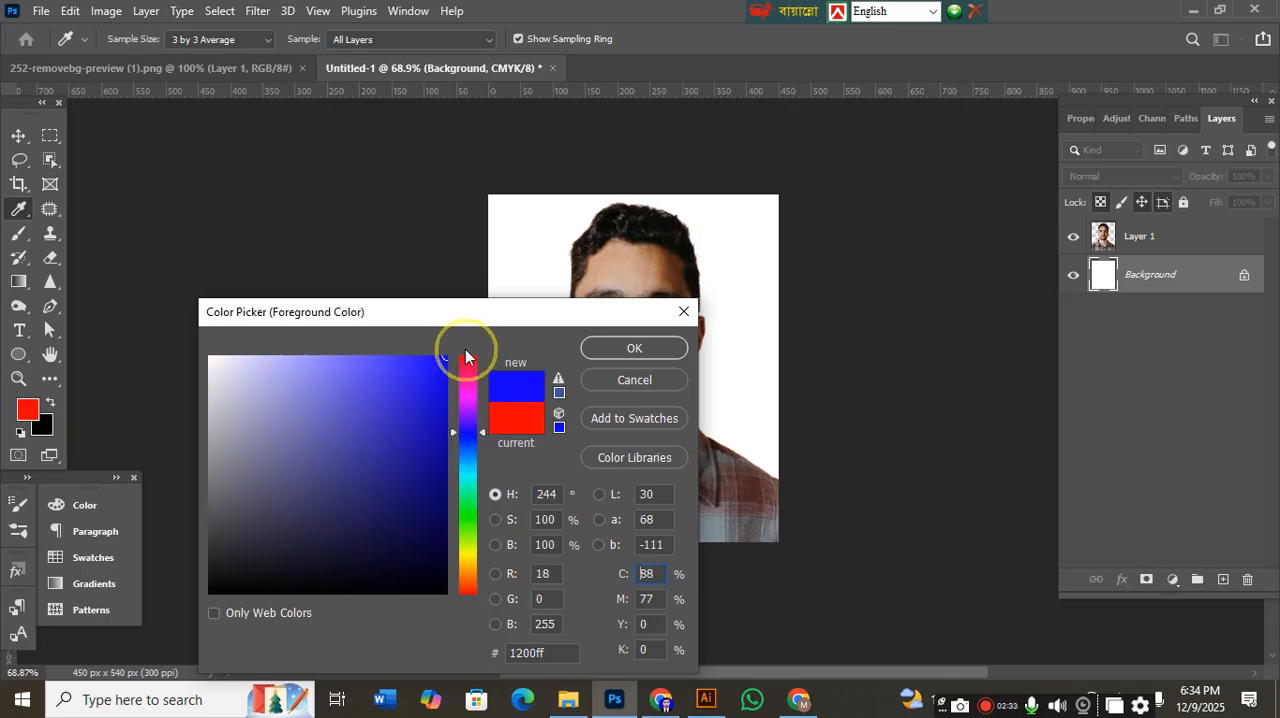
pyautogui.click(610, 352)
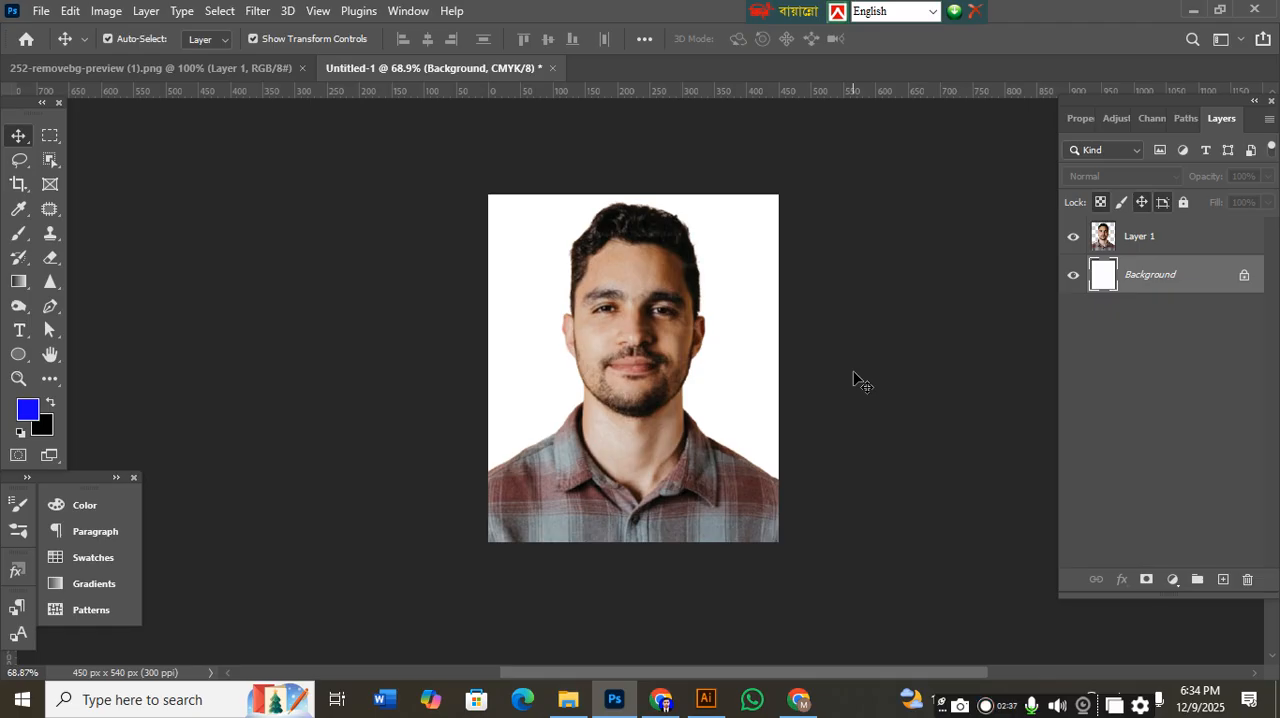
pyautogui.hotkey('alt', 'BackSpace')
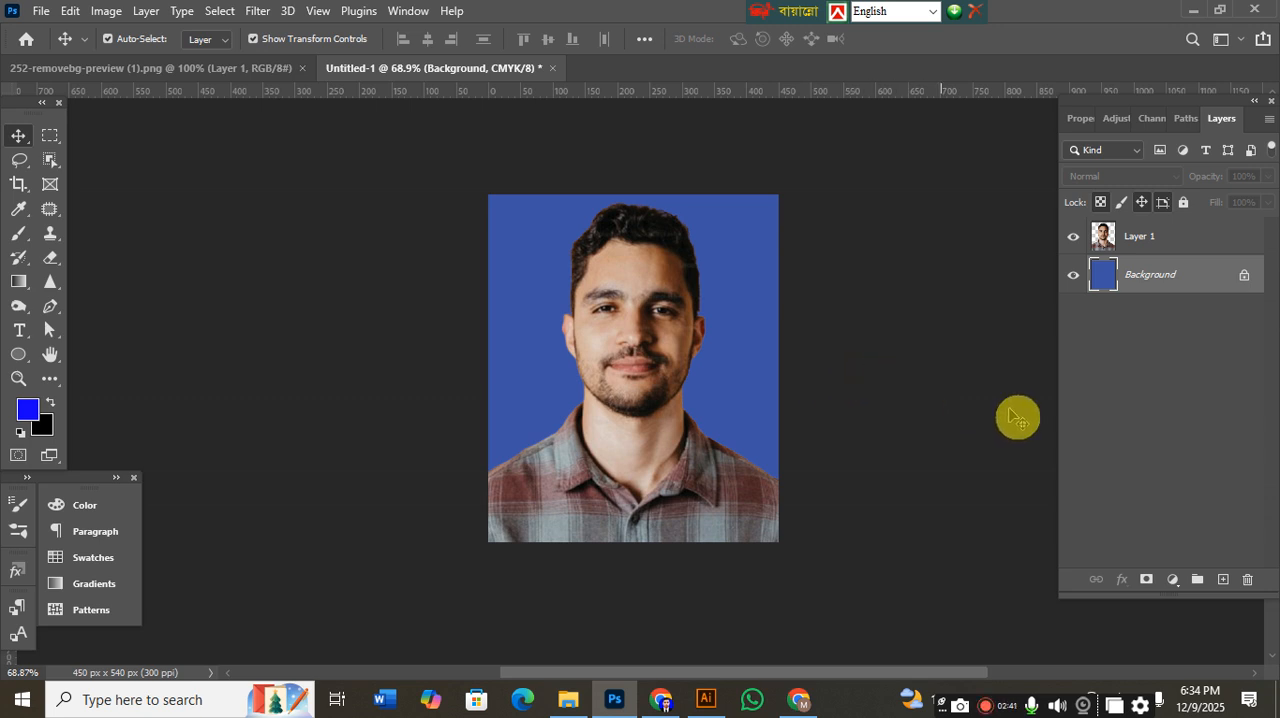
pyautogui.click(1088, 424)
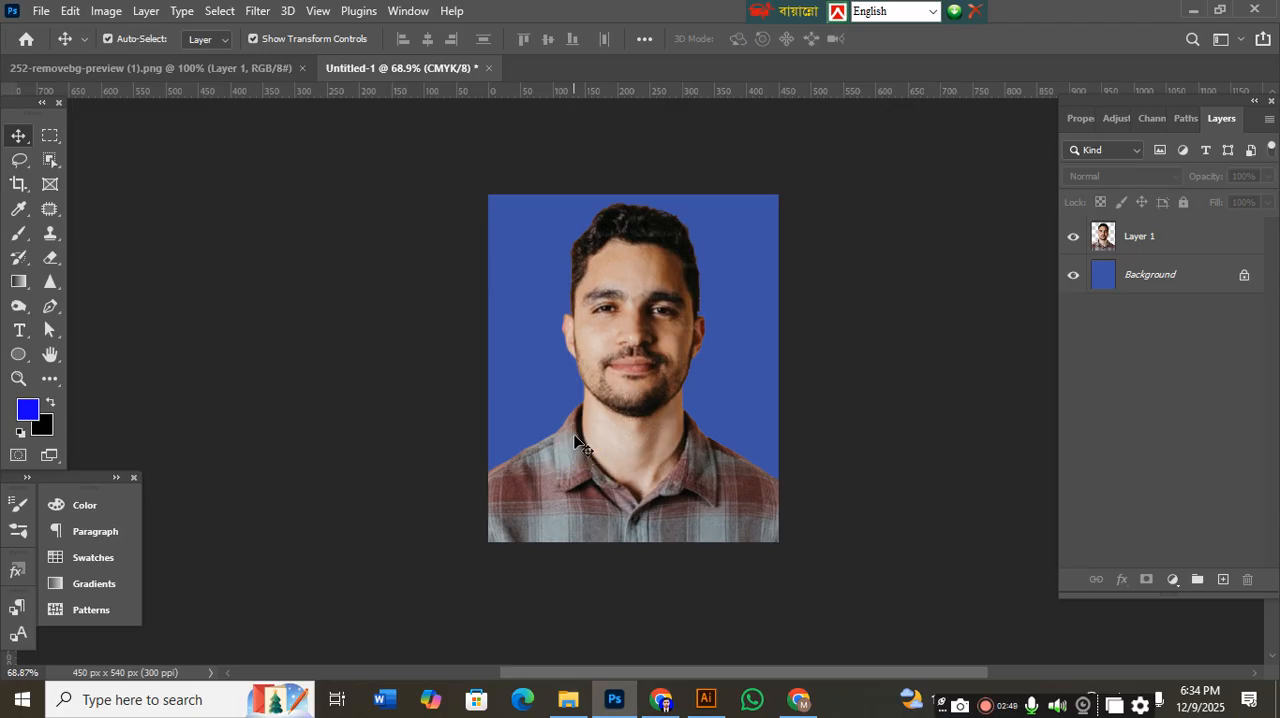
# Hide the portrait layer and refill the Background layer with darker blue 0d00b7.
pyautogui.click(1073, 236)
pyautogui.click(28, 410)
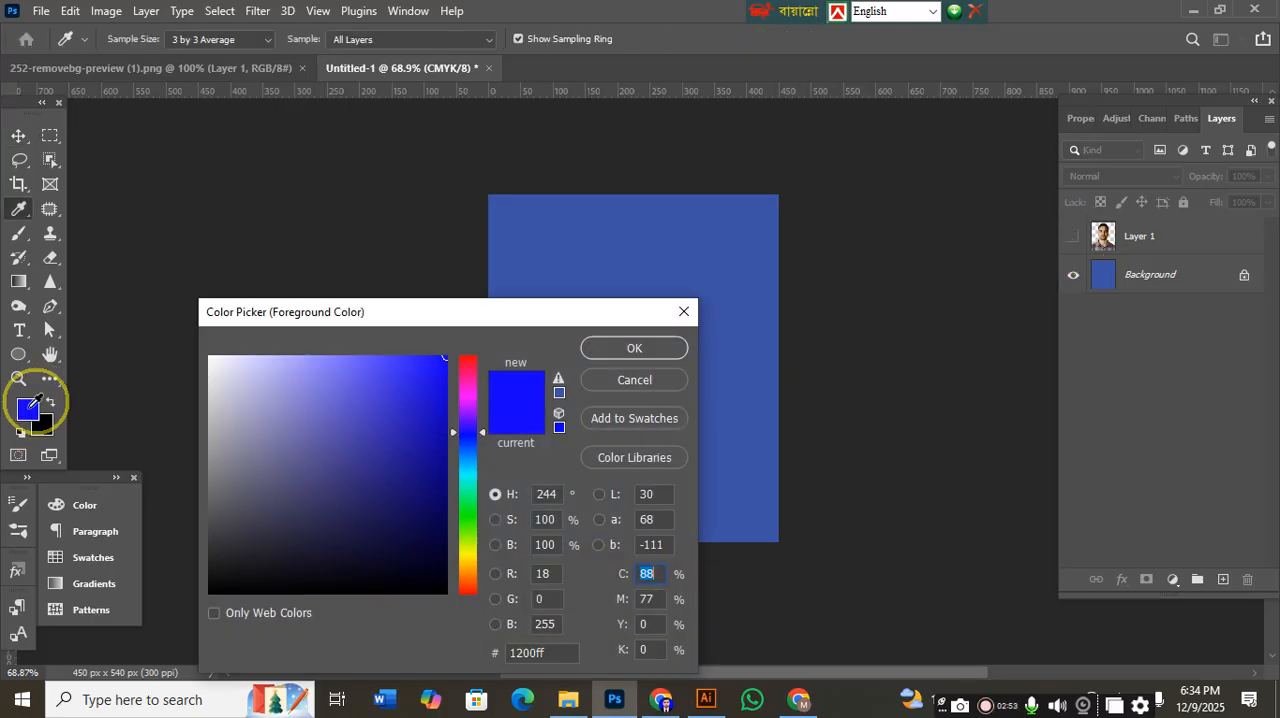
pyautogui.moveTo(403, 405); pyautogui.dragTo(497, 423)
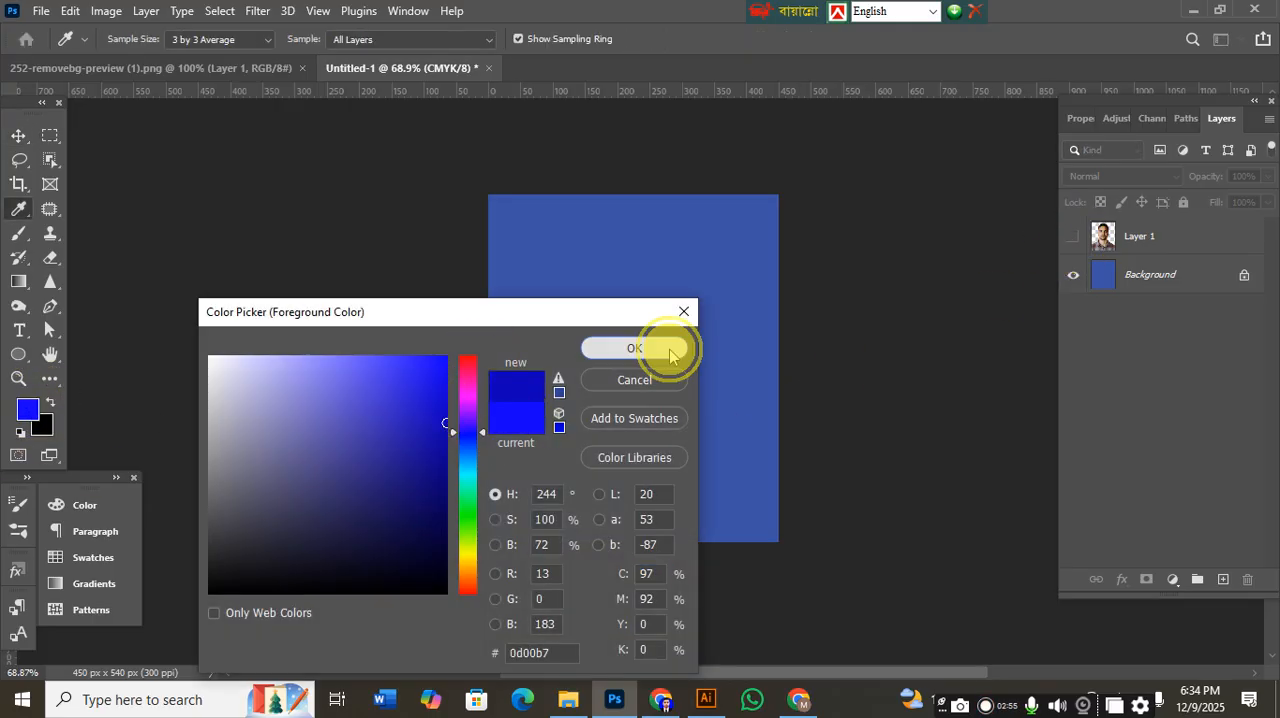
pyautogui.click(657, 349)
pyautogui.press('v')
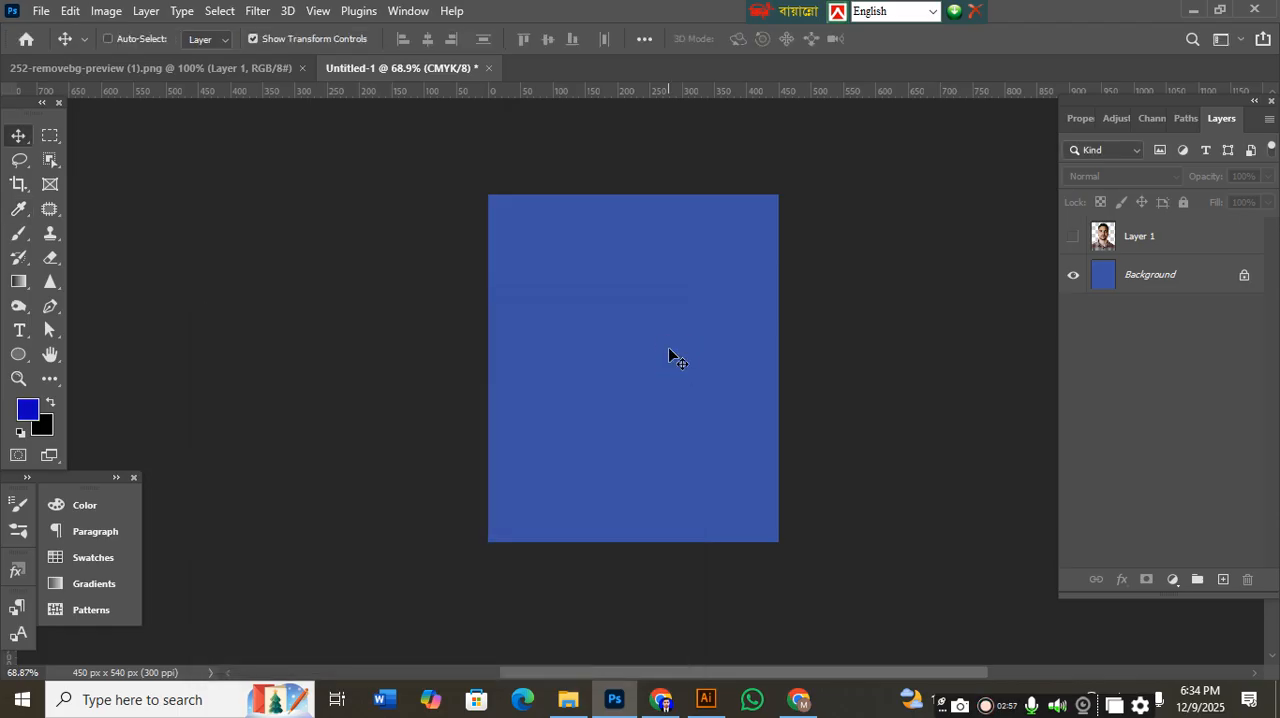
pyautogui.click(1205, 278)
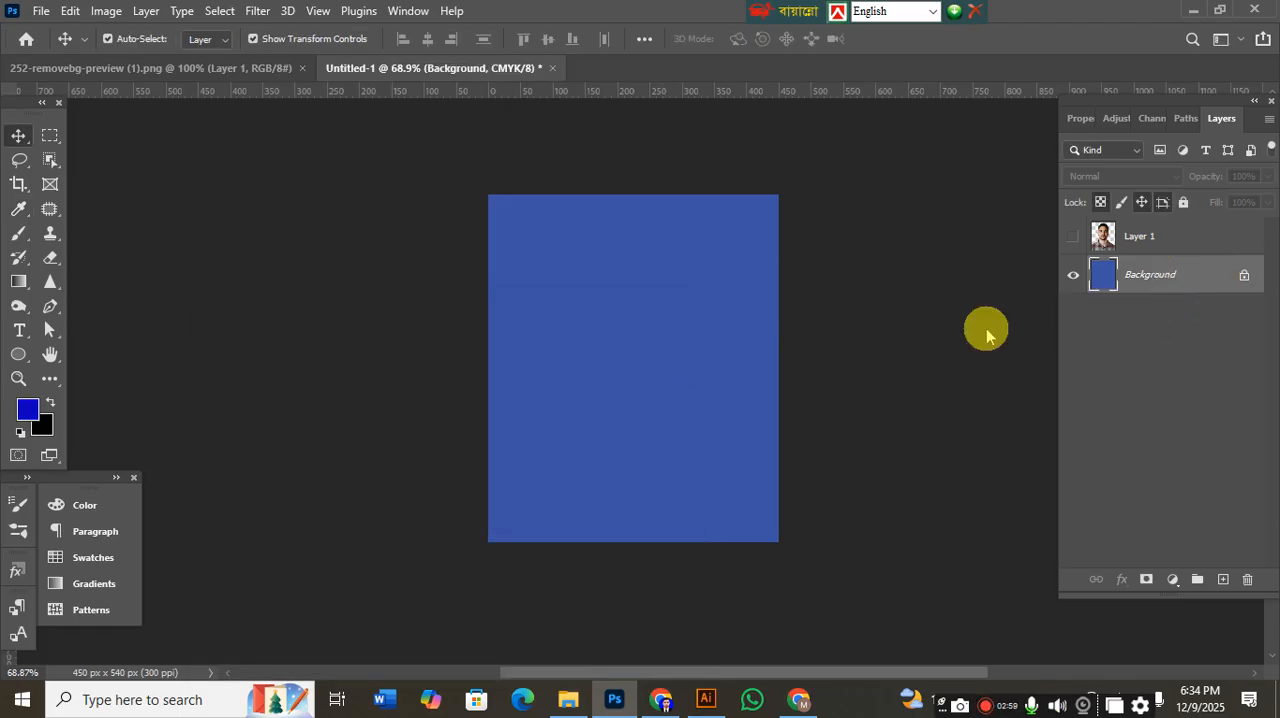
pyautogui.hotkey('alt', 'BackSpace')
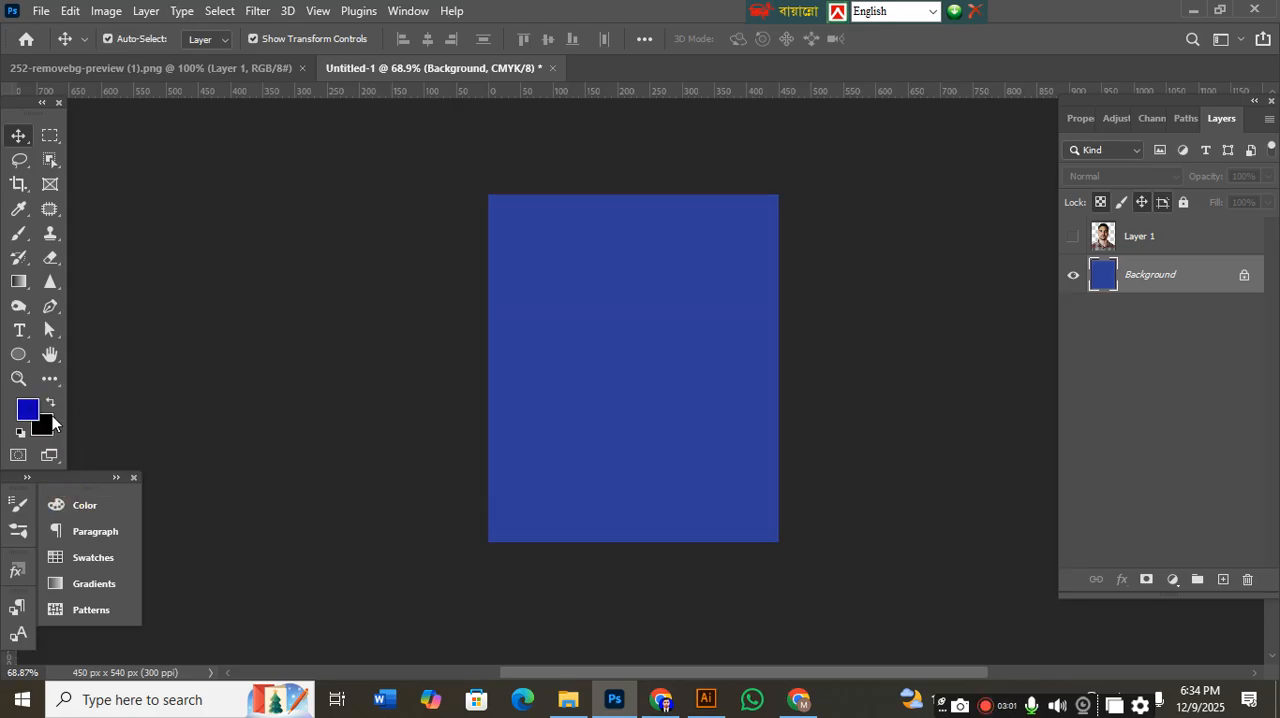
# Refill the Background layer with brighter blue 1a09ff and show the portrait layer again.
pyautogui.click(22, 412)
pyautogui.moveTo(352, 400); pyautogui.dragTo(437, 337)
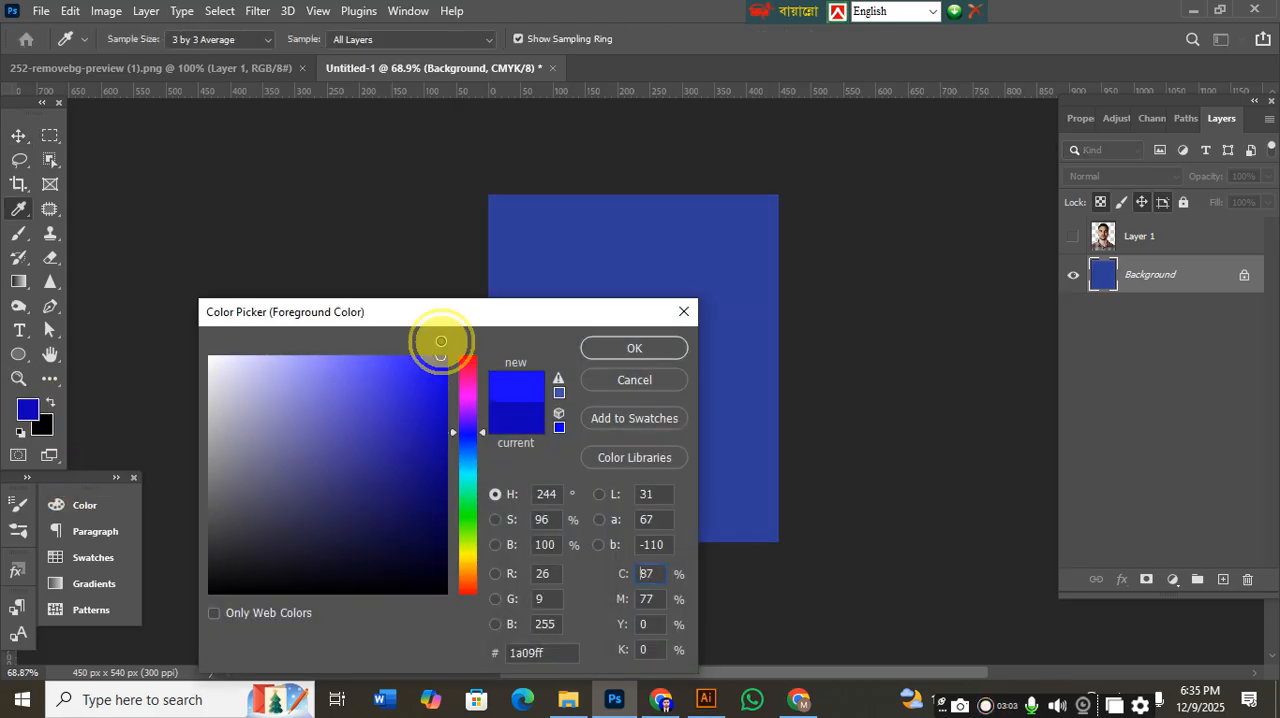
pyautogui.click(678, 351)
pyautogui.hotkey('alt', 'BackSpace')
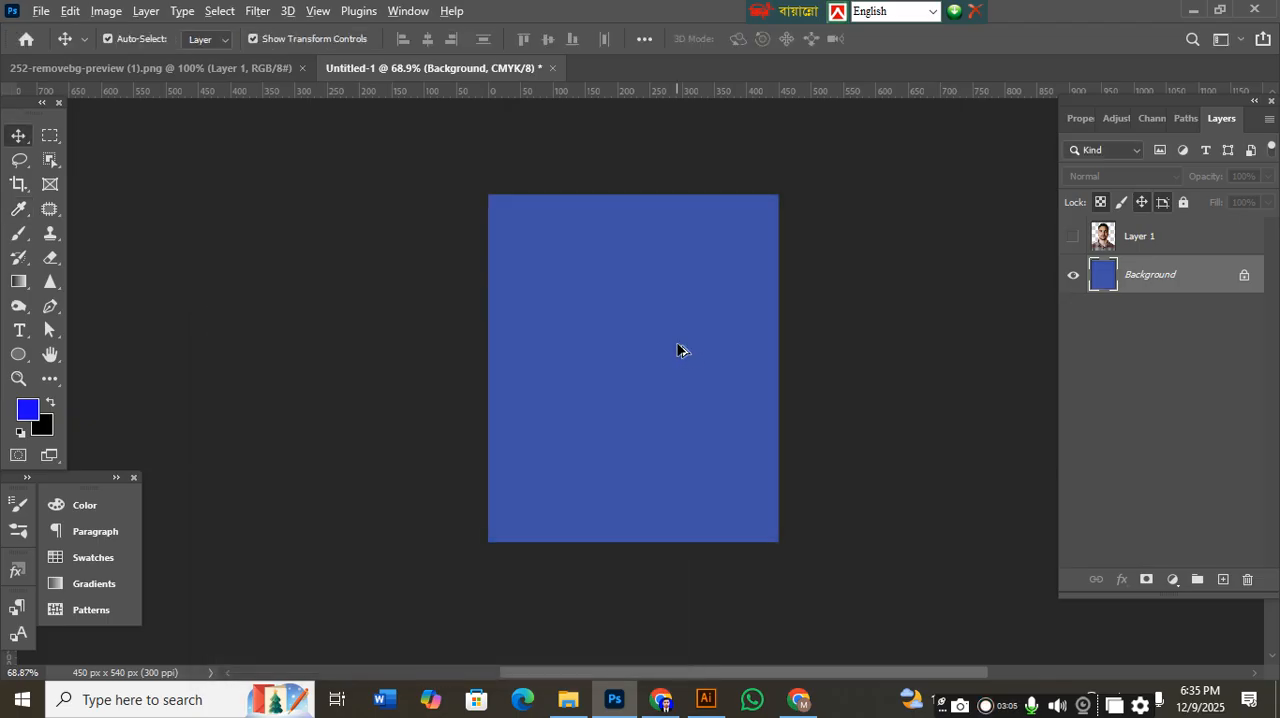
pyautogui.click(1073, 236)
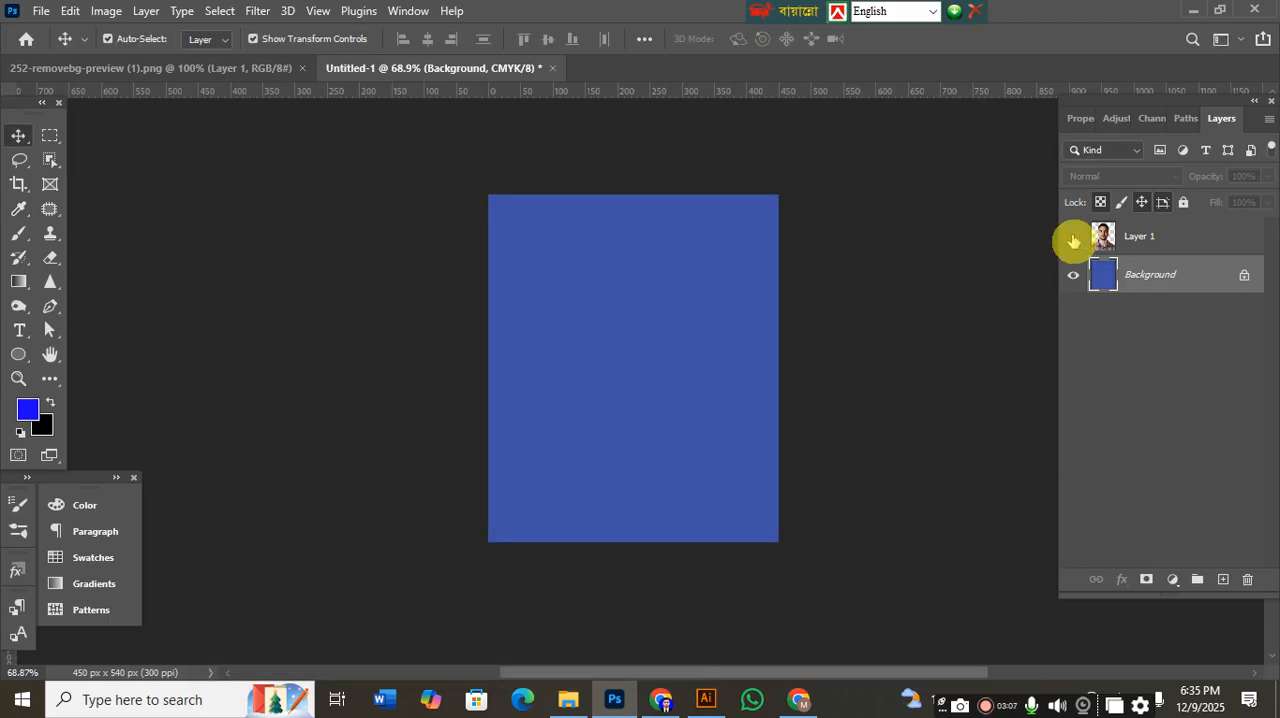
pyautogui.click(935, 363)
# Change the foreground color to red ff001e and fill the Background layer with it.
pyautogui.scroll(-1, 604, 264)
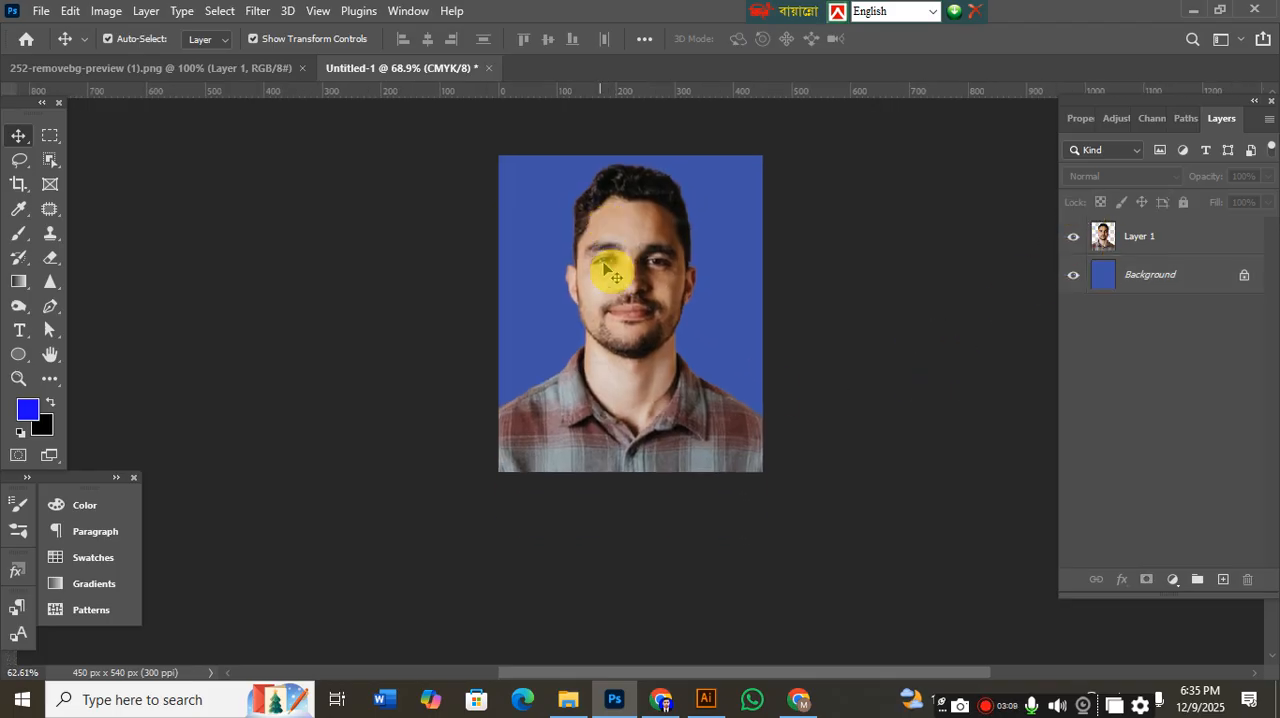
pyautogui.scroll(2, 675, 250)
pyautogui.scroll(-4, 673, 247)
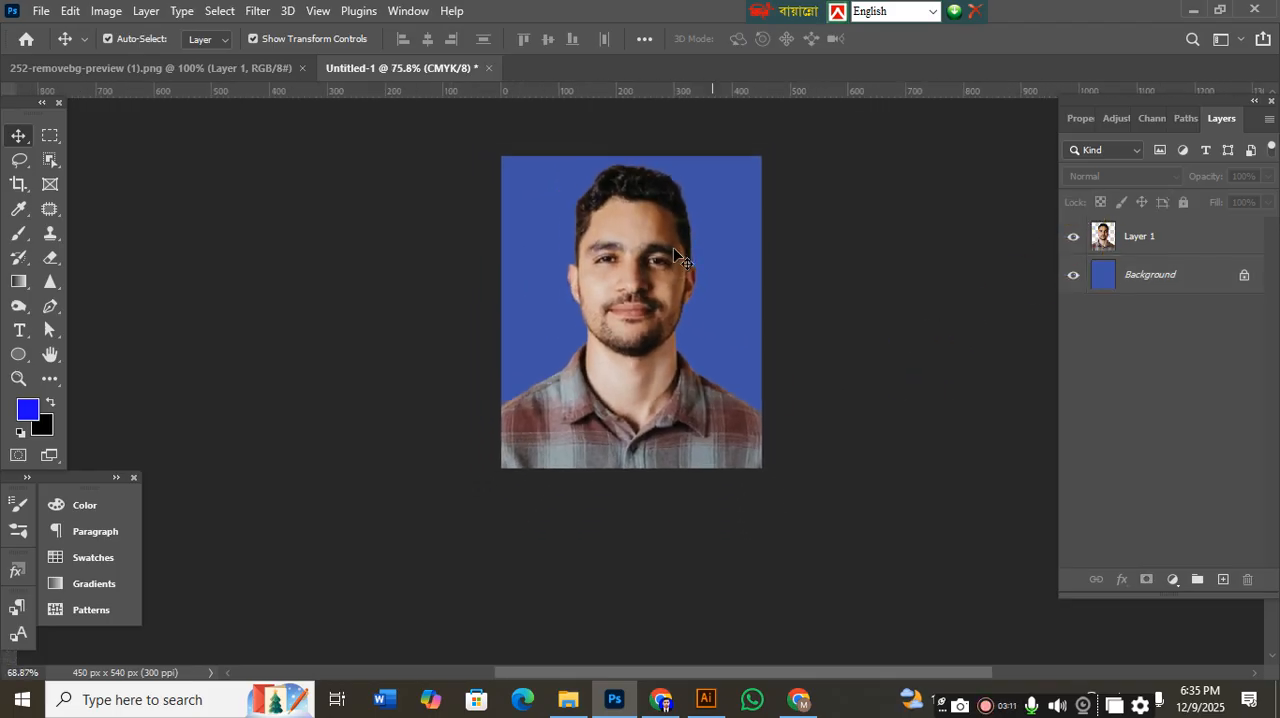
pyautogui.click(30, 410)
pyautogui.click(466, 363)
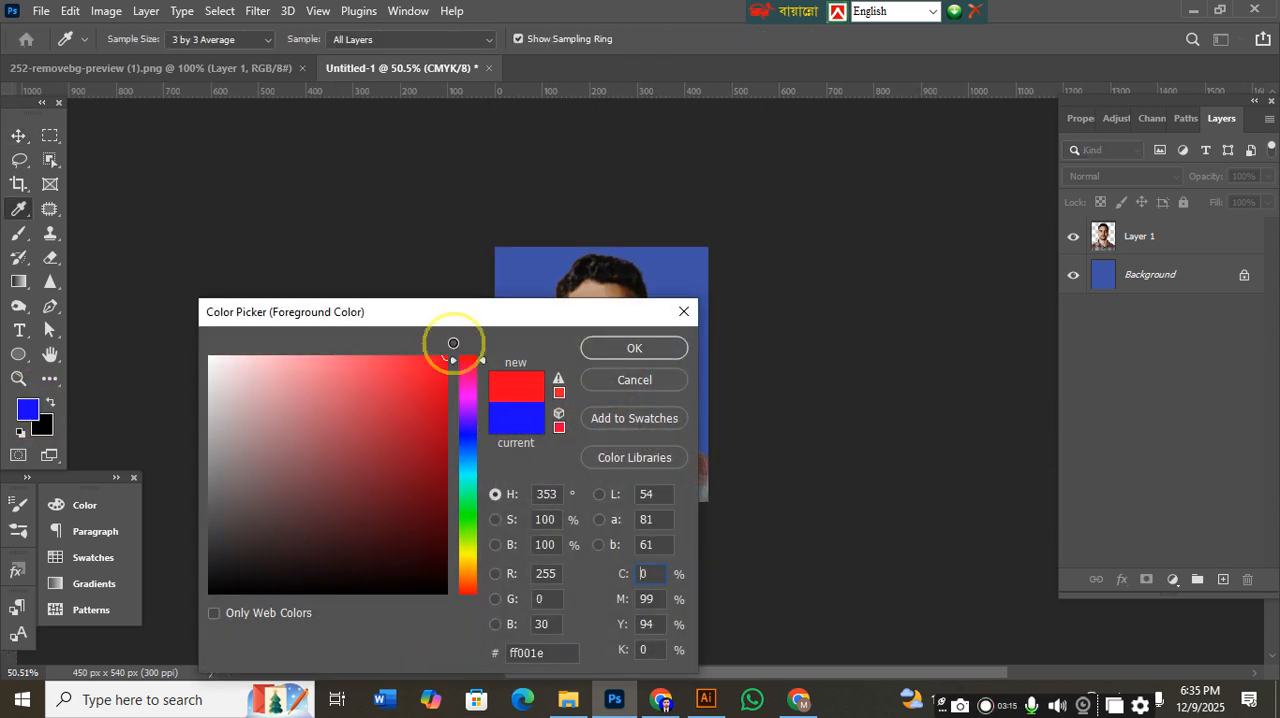
pyautogui.click(592, 348)
pyautogui.press('v')
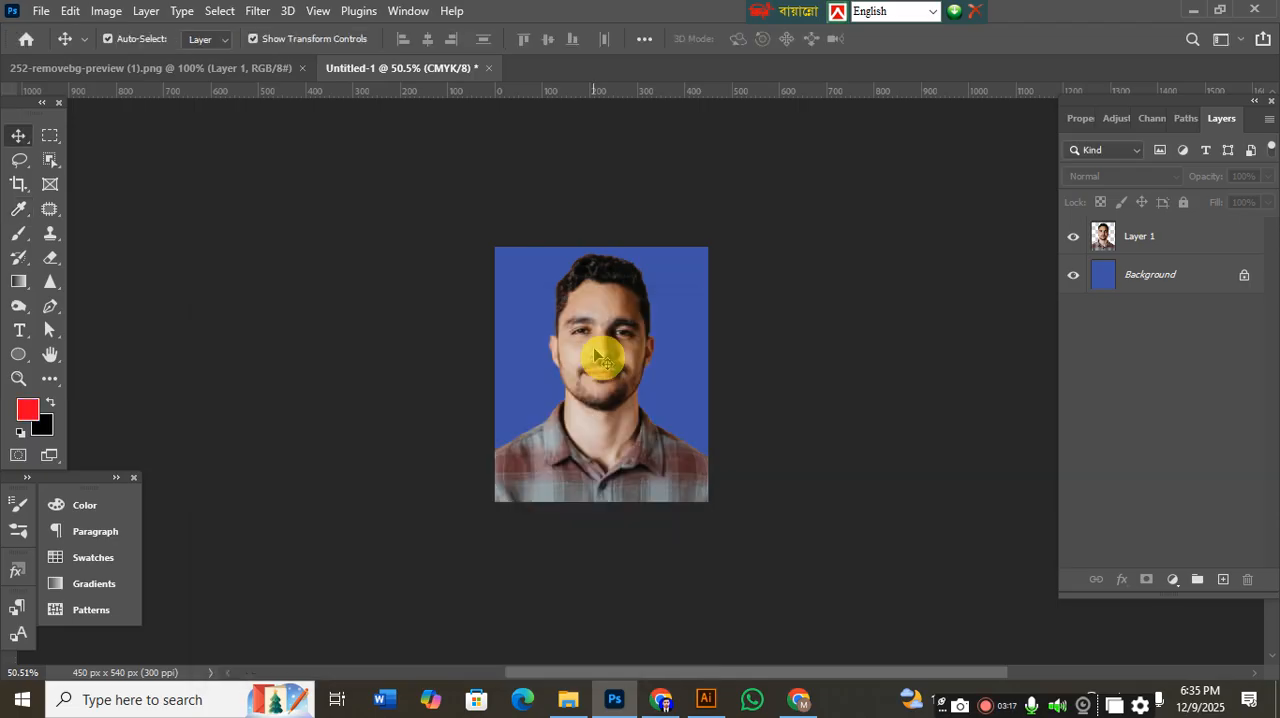
pyautogui.click(1073, 275)
pyautogui.click(1073, 275)
pyautogui.click(1140, 276)
pyautogui.hotkey('alt', 'BackSpace')
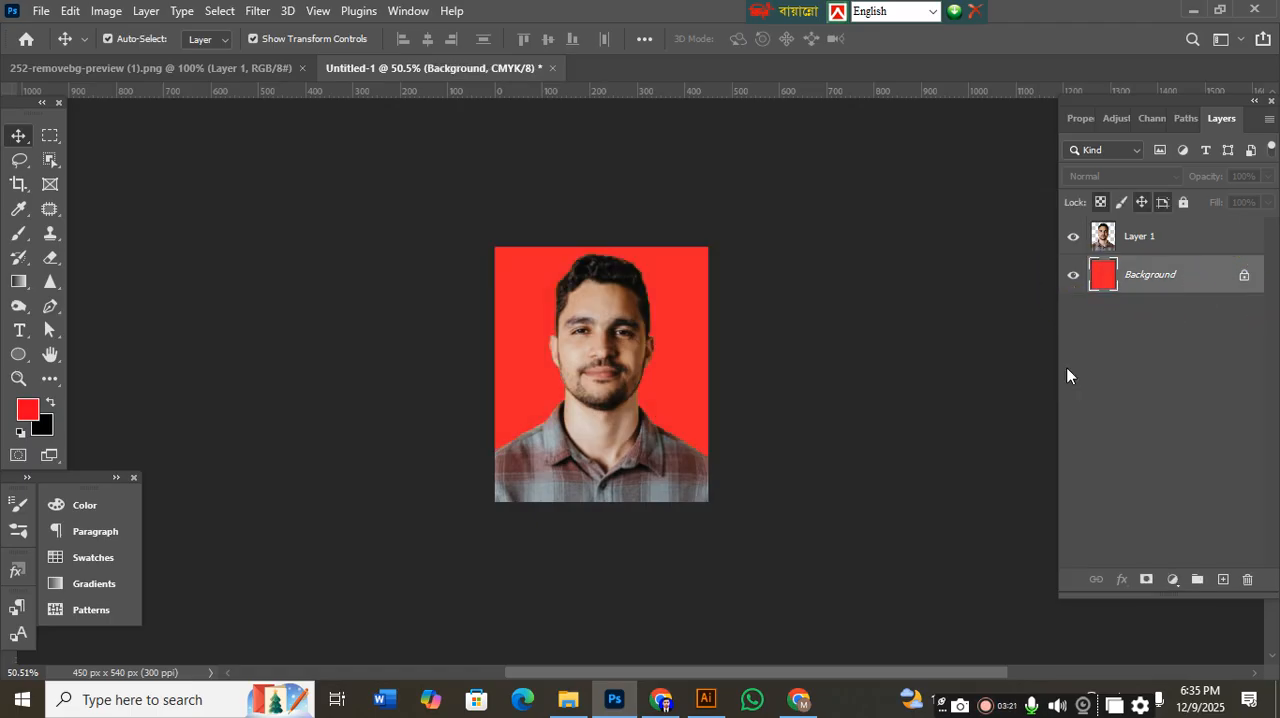
# Set the foreground color to blue 0006ff, fill the Background layer with it, and deselect the layer.
pyautogui.click(28, 410)
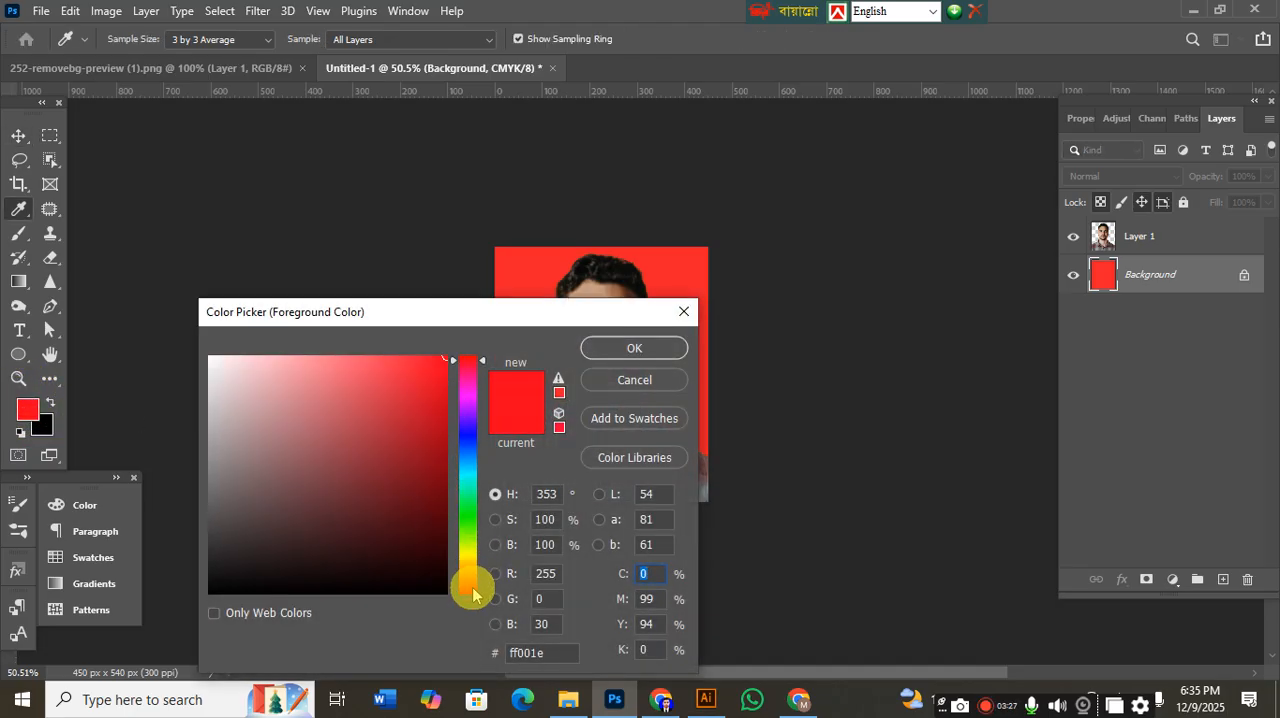
pyautogui.moveTo(462, 440); pyautogui.dragTo(472, 436)
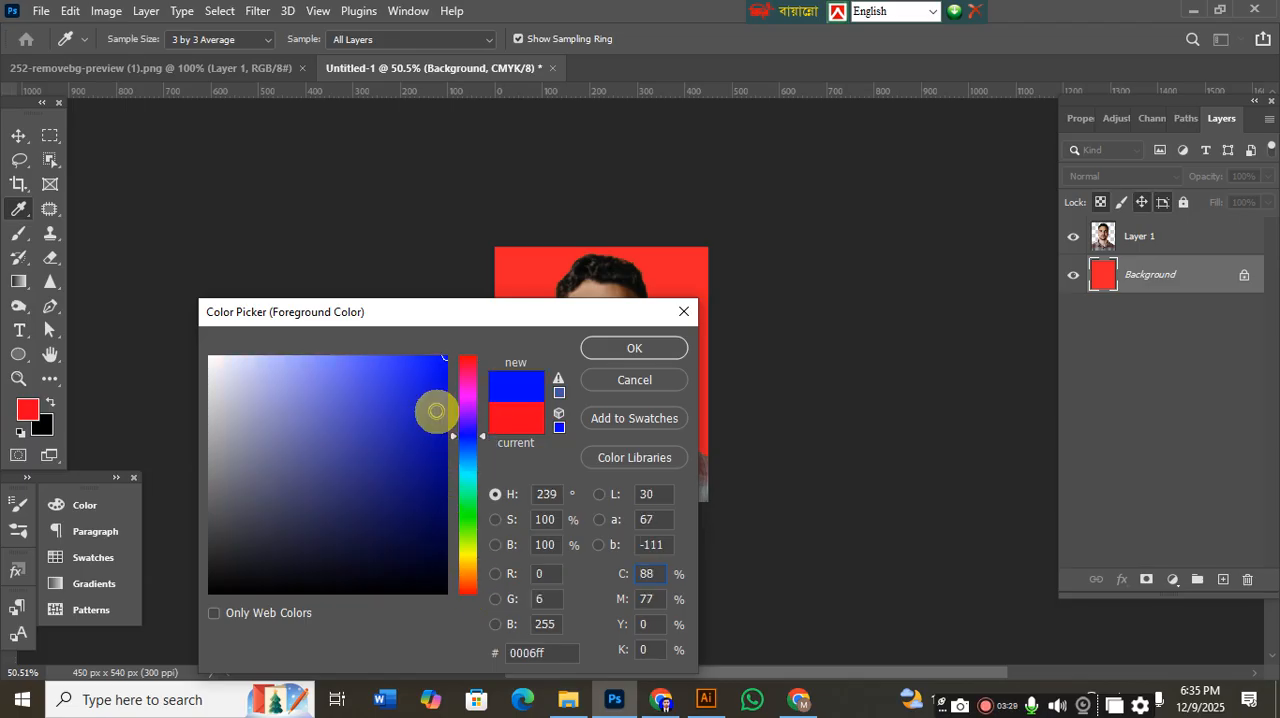
pyautogui.click(612, 348)
pyautogui.press('v')
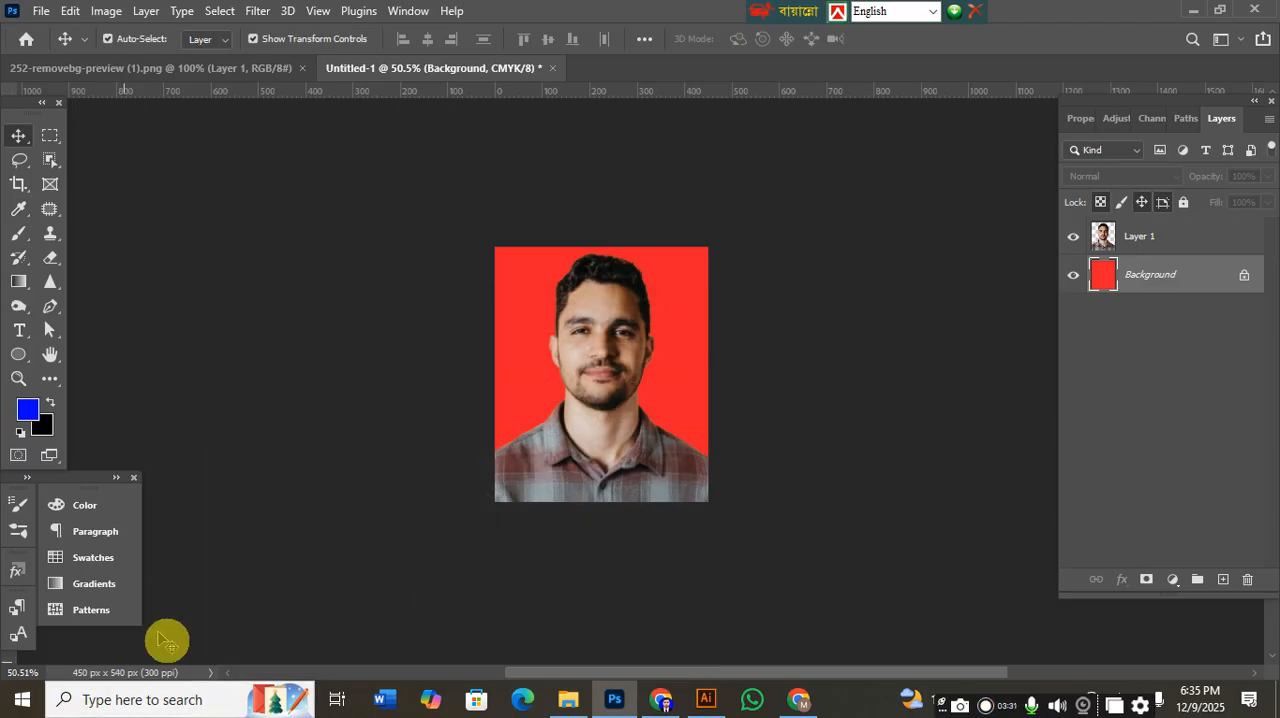
pyautogui.hotkey('alt', 'BackSpace')
pyautogui.click(345, 483)
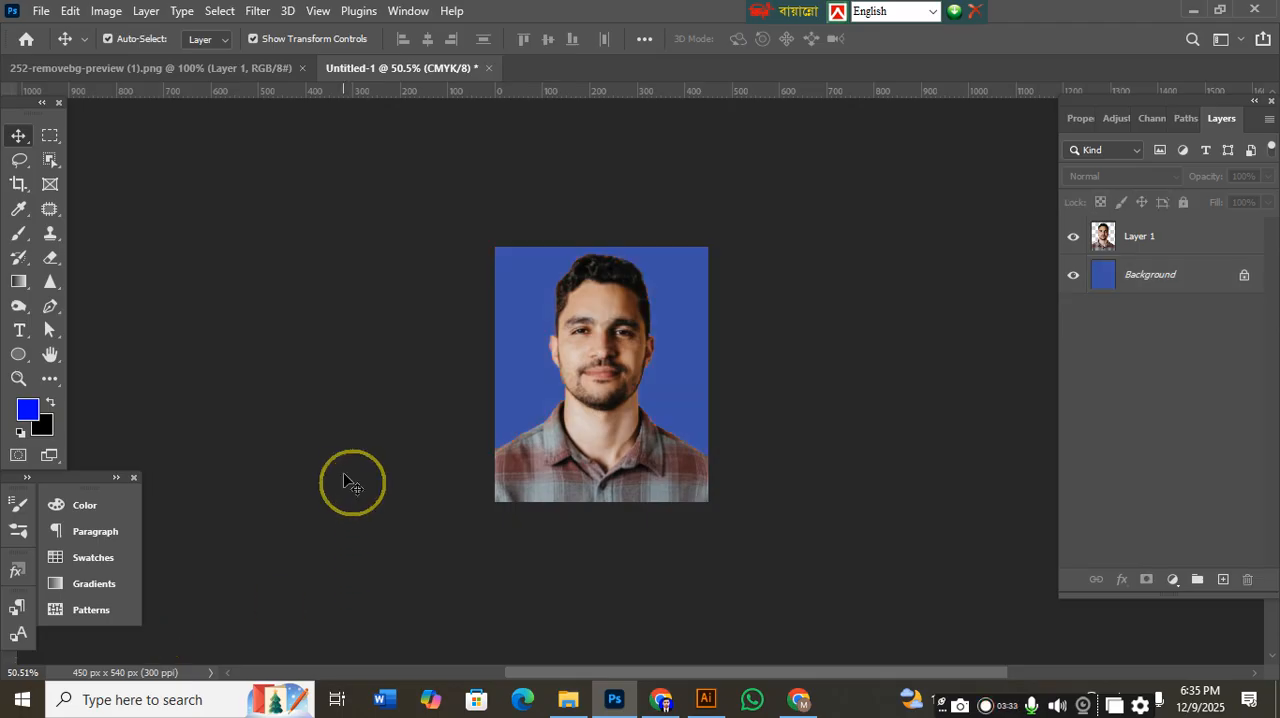
# Select both Layer 1 and the Background layer and merge them into a single layer.
pyautogui.scroll(1, 594, 495)
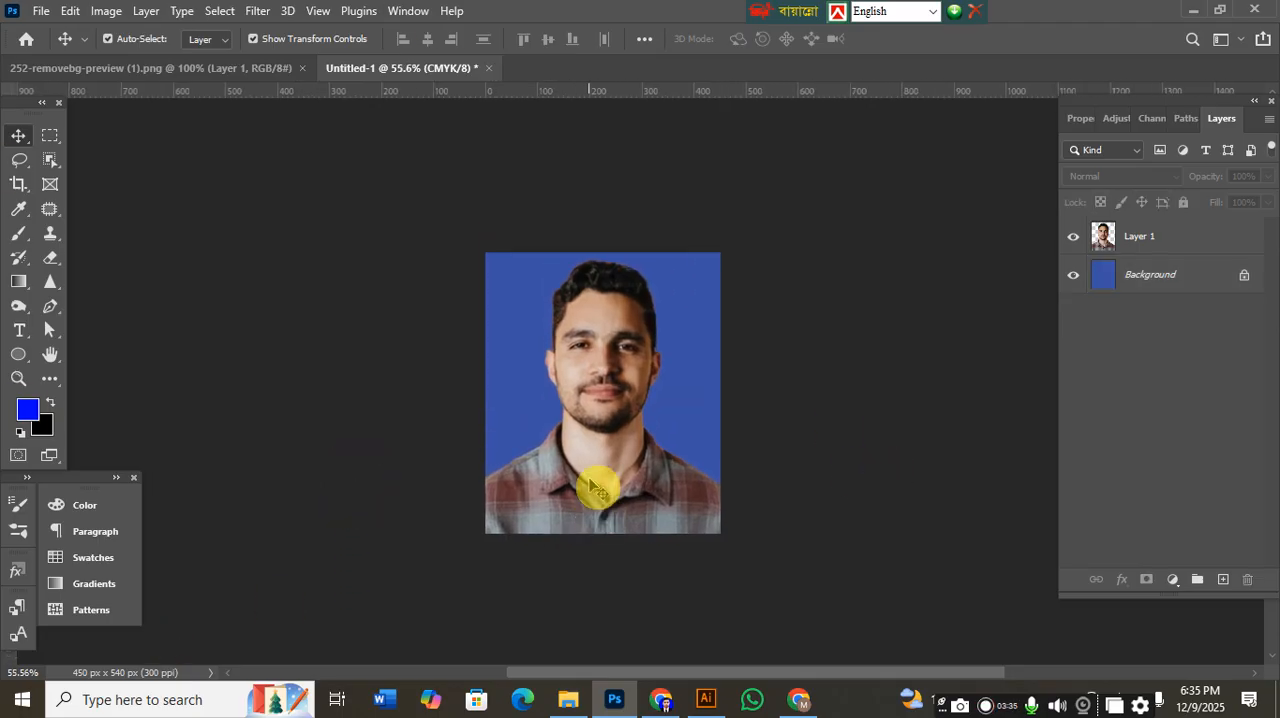
pyautogui.click(1141, 245)
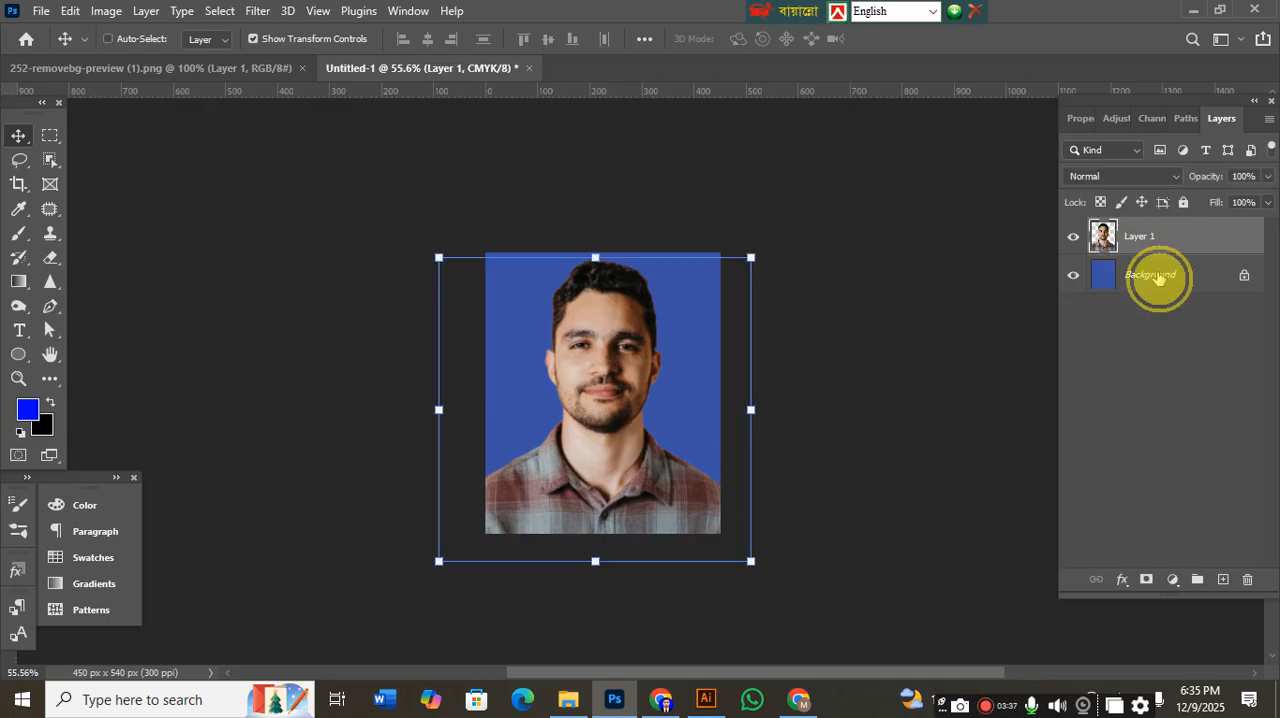
pyautogui.keyDown('shift'); pyautogui.click(1158, 278); pyautogui.keyUp('shift')
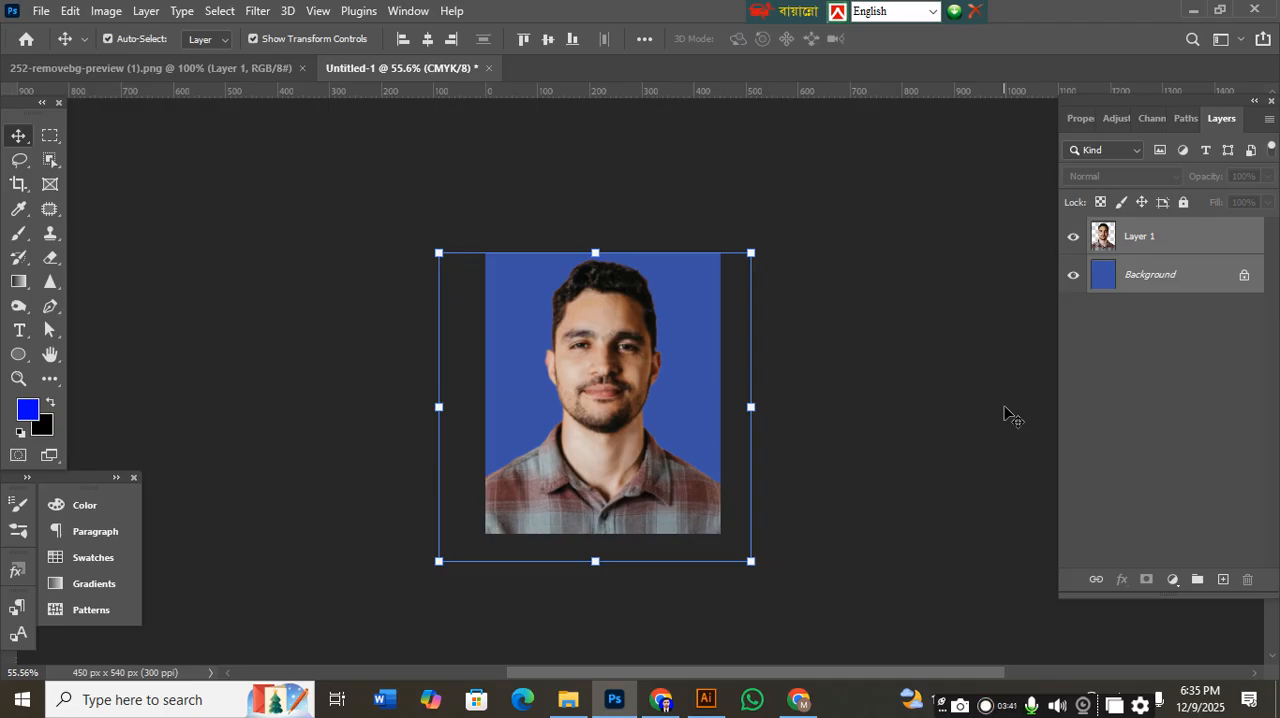
pyautogui.hotkey('ctrl', 'e')
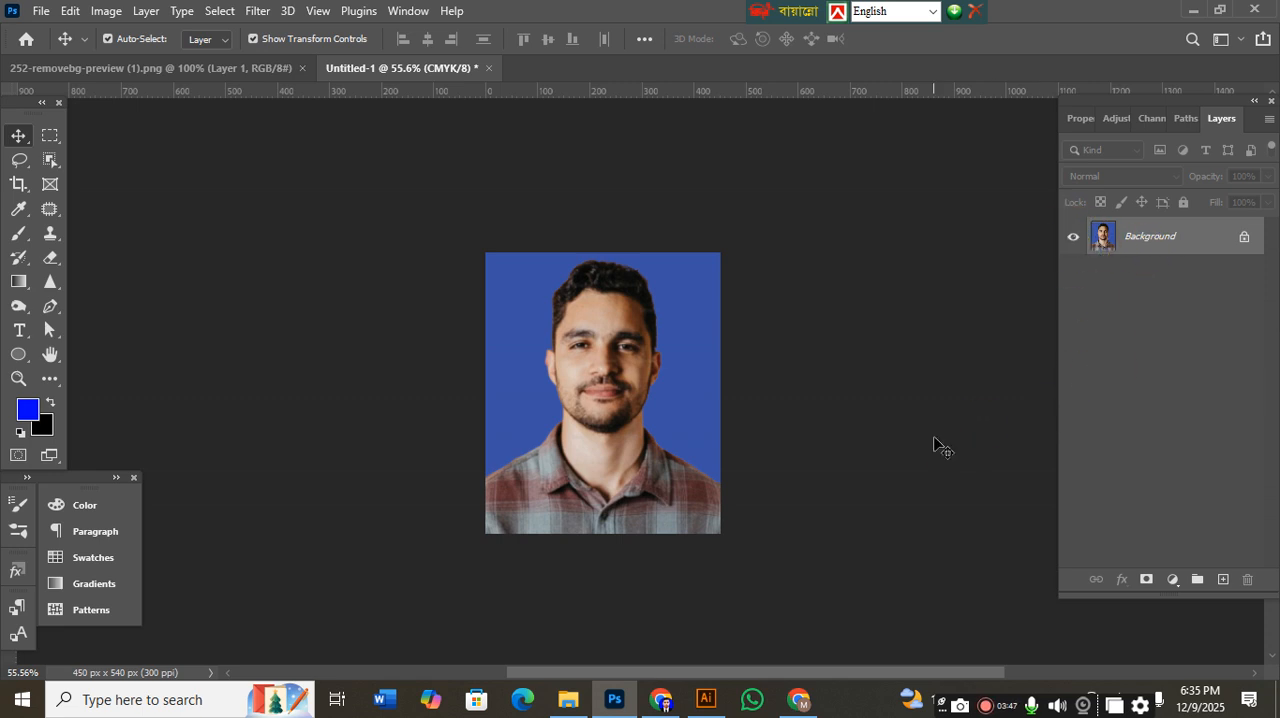
# Adjust the merged photo with Levels, setting input levels to 15, 0.9 and 237 and the output black level to 15.
pyautogui.hotkey('ctrl', 'l')
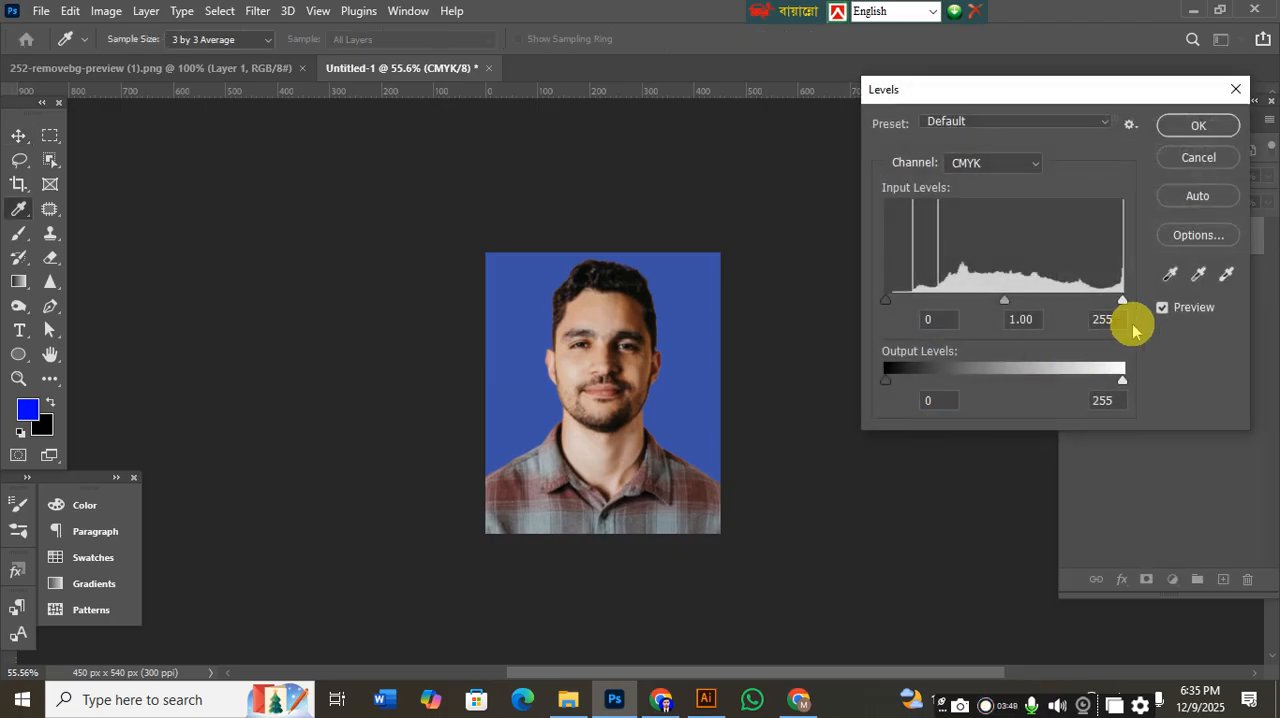
pyautogui.moveTo(1123, 302)
pyautogui.mouseDown()
pyautogui.moveTo(1096, 300)
pyautogui.moveTo(1118, 302)
pyautogui.mouseUp()
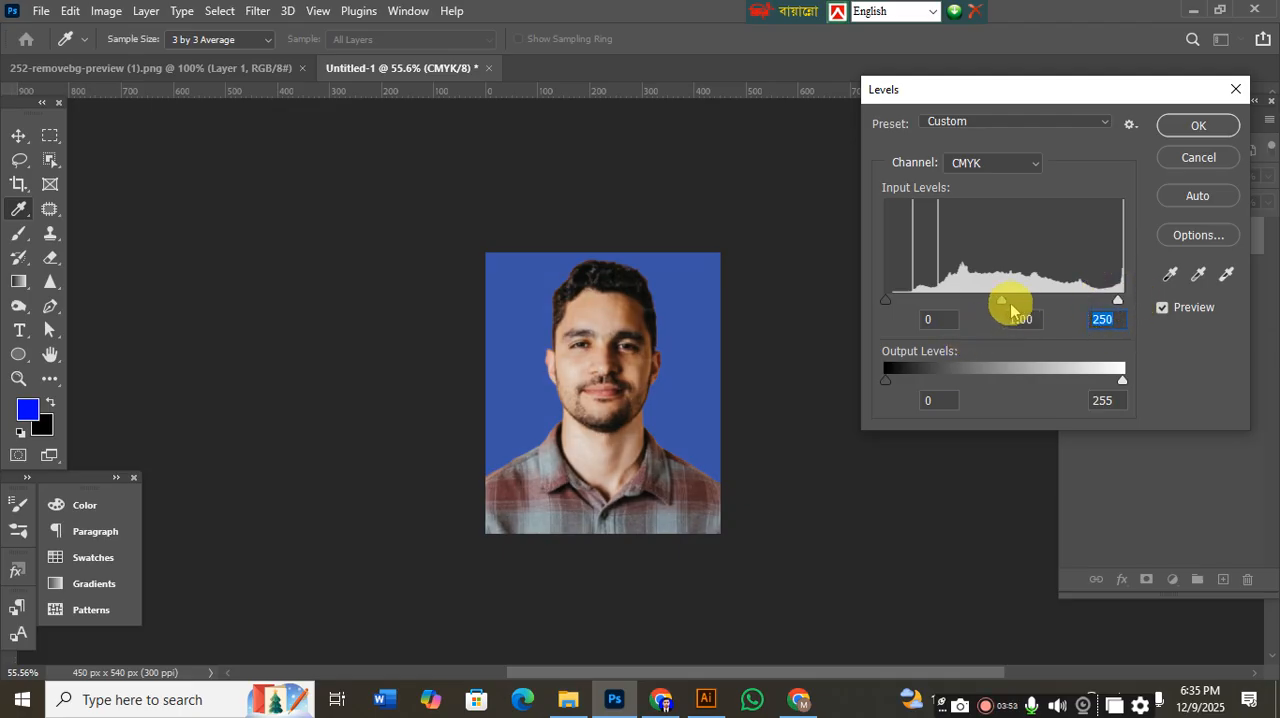
pyautogui.moveTo(1003, 305)
pyautogui.mouseDown()
pyautogui.moveTo(985, 302)
pyautogui.moveTo(1005, 305)
pyautogui.mouseUp()
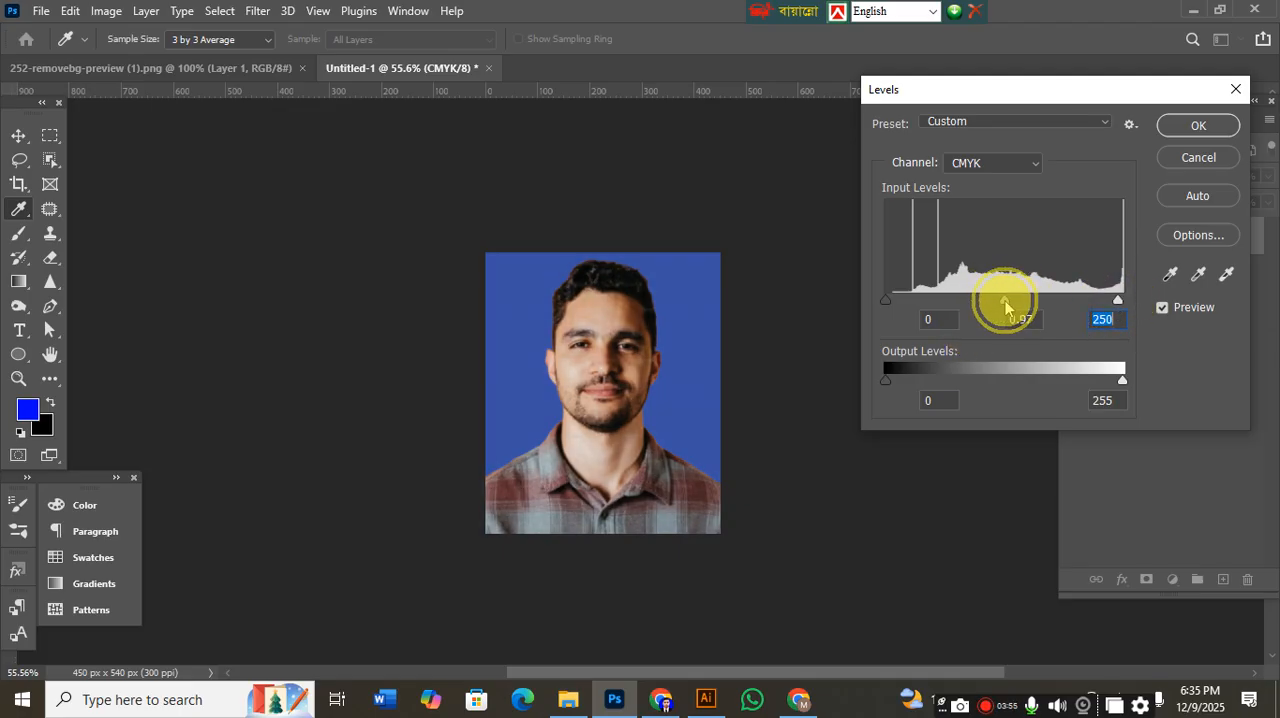
pyautogui.click(900, 303)
pyautogui.moveTo(1116, 300); pyautogui.dragTo(1106, 302)
pyautogui.moveTo(887, 383); pyautogui.dragTo(900, 379)
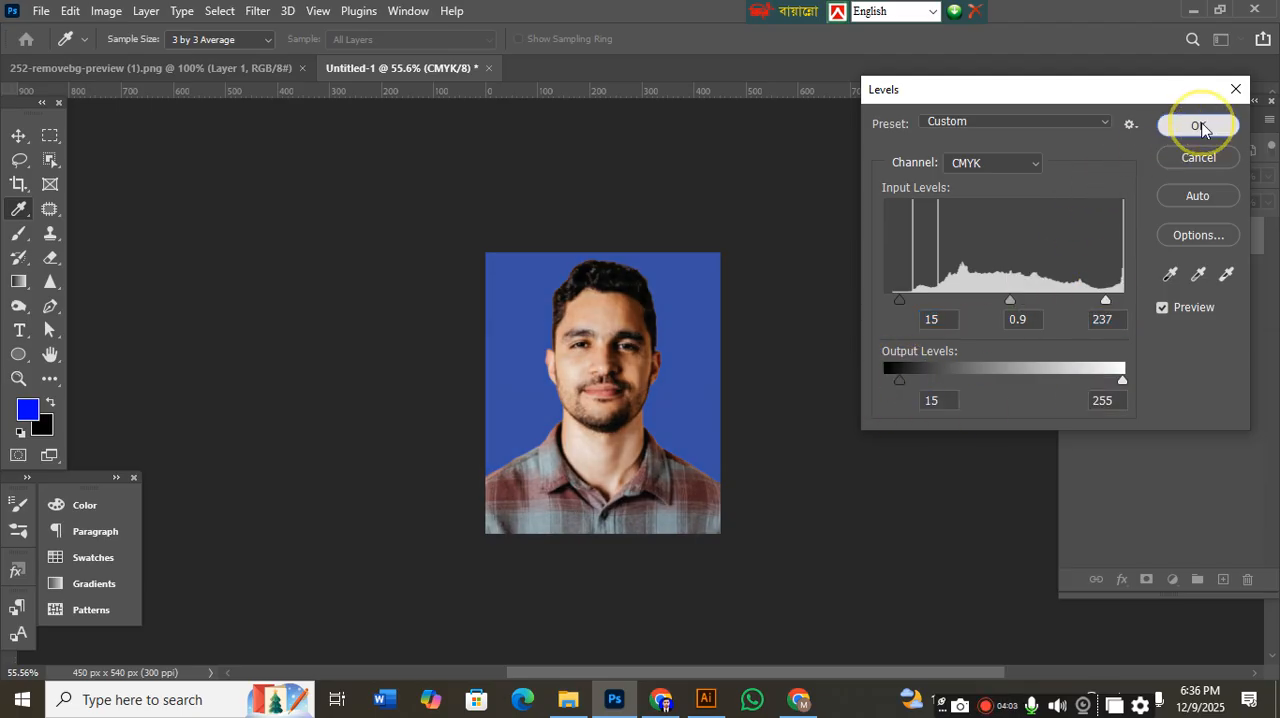
pyautogui.click(1199, 126)
pyautogui.press('v')
# Examine the adjusted portrait's tones and blue background at different zoom levels.
pyautogui.scroll(-1, 711, 384)
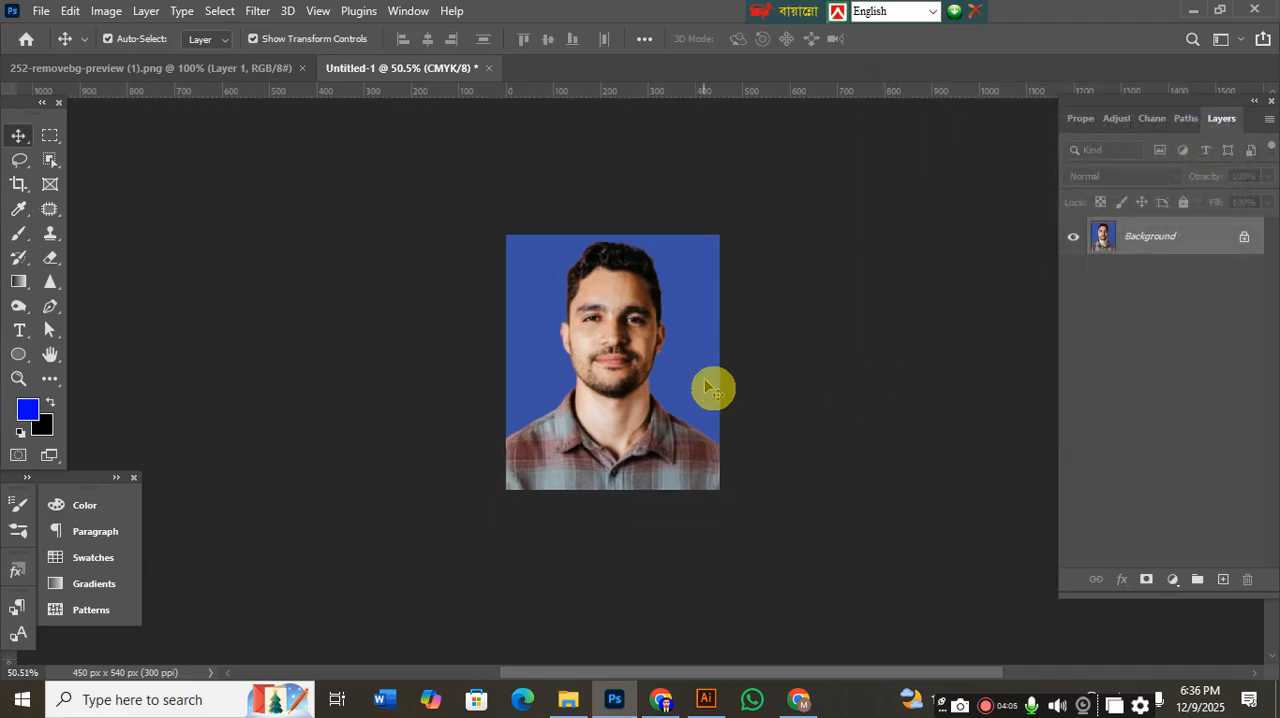
pyautogui.scroll(4, 706, 358)
pyautogui.scroll(-4, 706, 357)
pyautogui.scroll(5, 706, 357)
pyautogui.scroll(-2, 706, 357)
pyautogui.scroll(-3, 705, 350)
pyautogui.scroll(-4, 705, 350)
pyautogui.scroll(4, 691, 301)
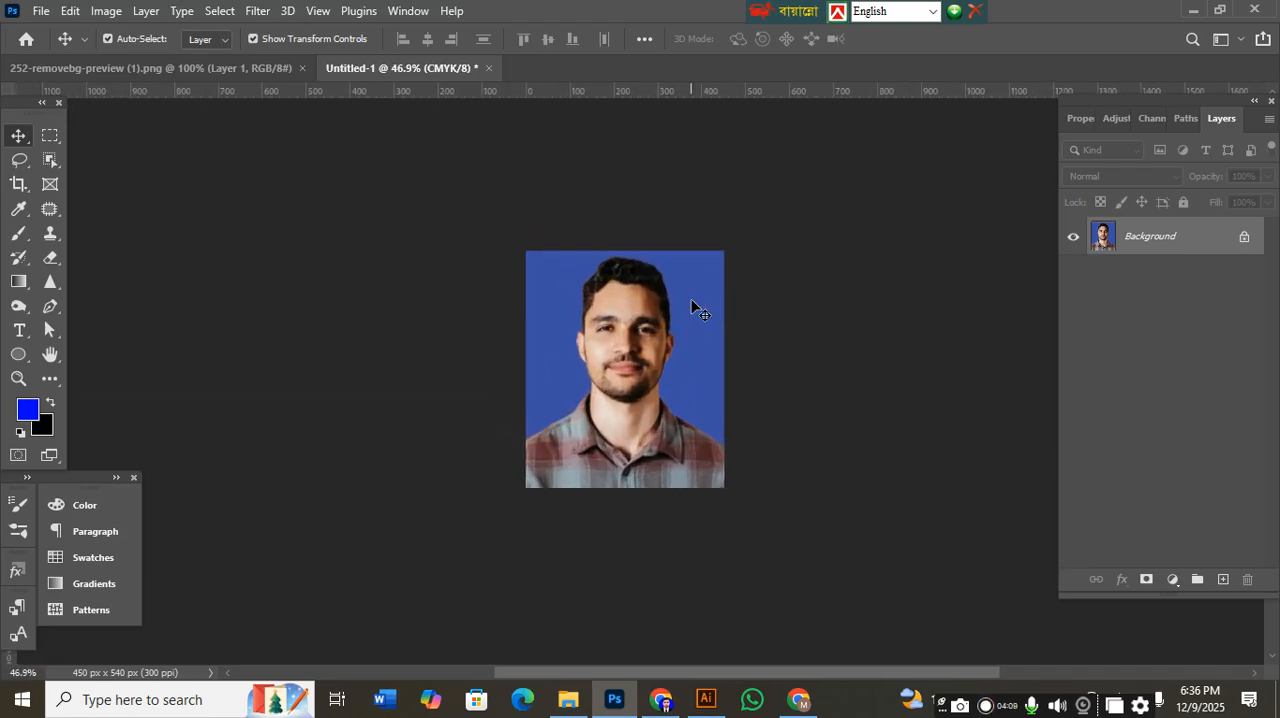
pyautogui.moveTo(691, 300); pyautogui.dragTo(674, 309)
pyautogui.click(863, 434)
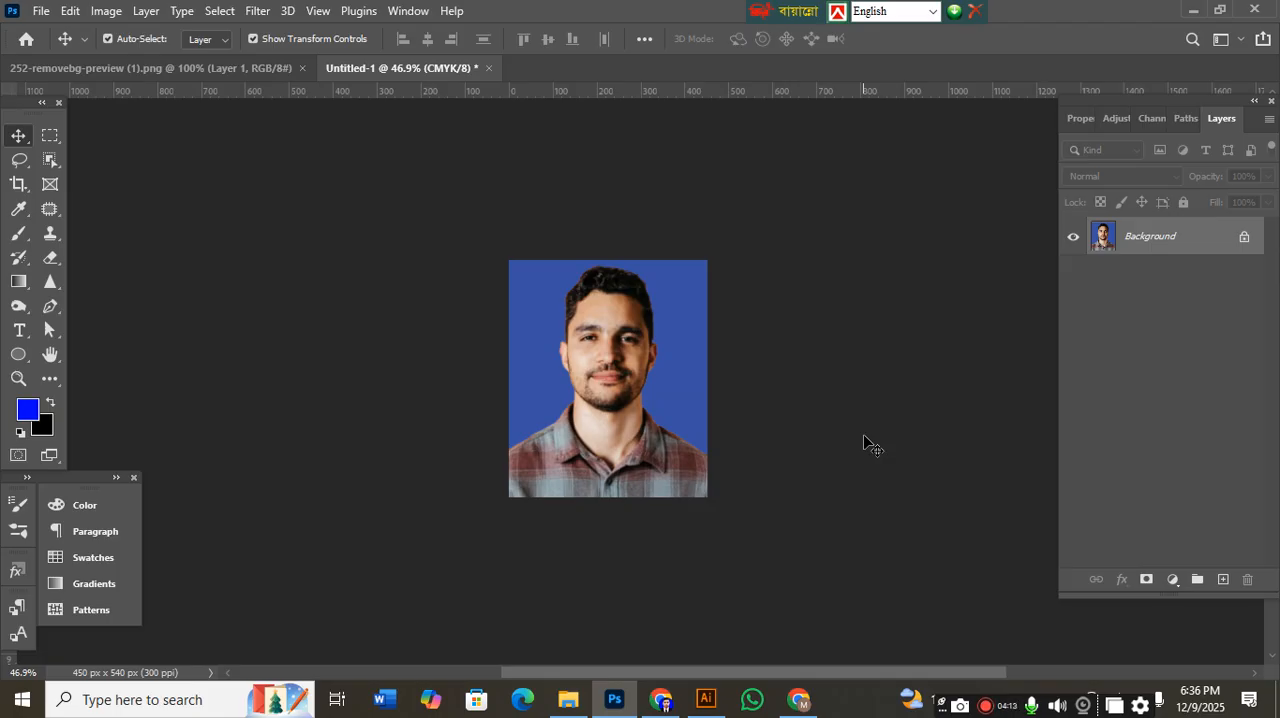
# Create a new document from the A4 print preset, 210 x 297 mm at 300 ppi in RGB Color with a white background.
pyautogui.hotkey('ctrl', 'n')
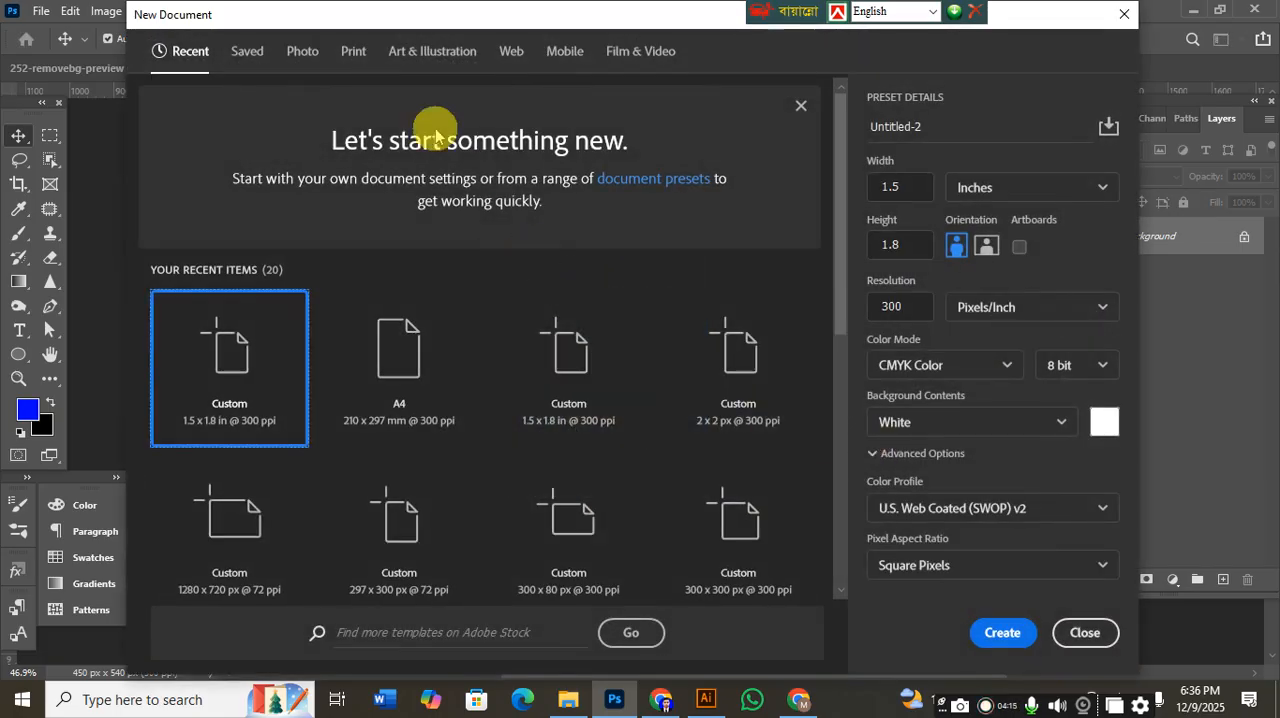
pyautogui.click(351, 69)
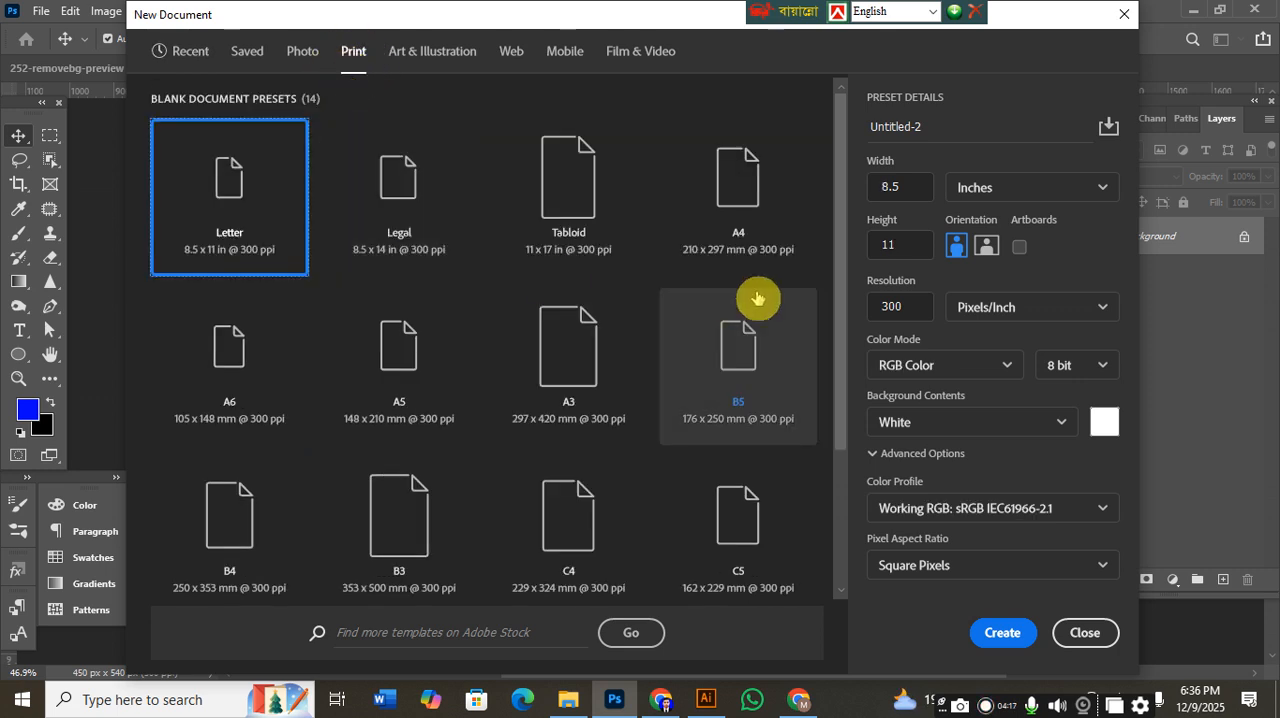
pyautogui.click(730, 198)
pyautogui.click(1002, 628)
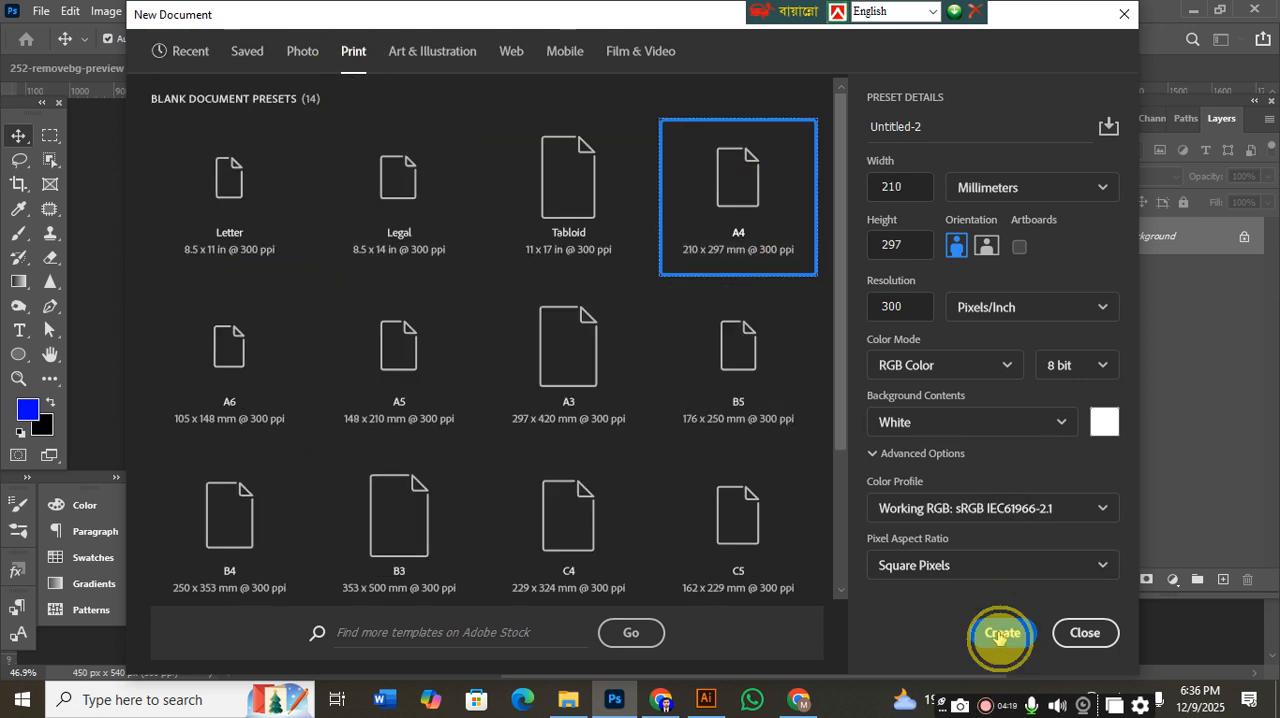
# Copy the finished photo from Untitled-1 into the A4 page's upper-left corner and duplicate it once to the right.
pyautogui.click(421, 67)
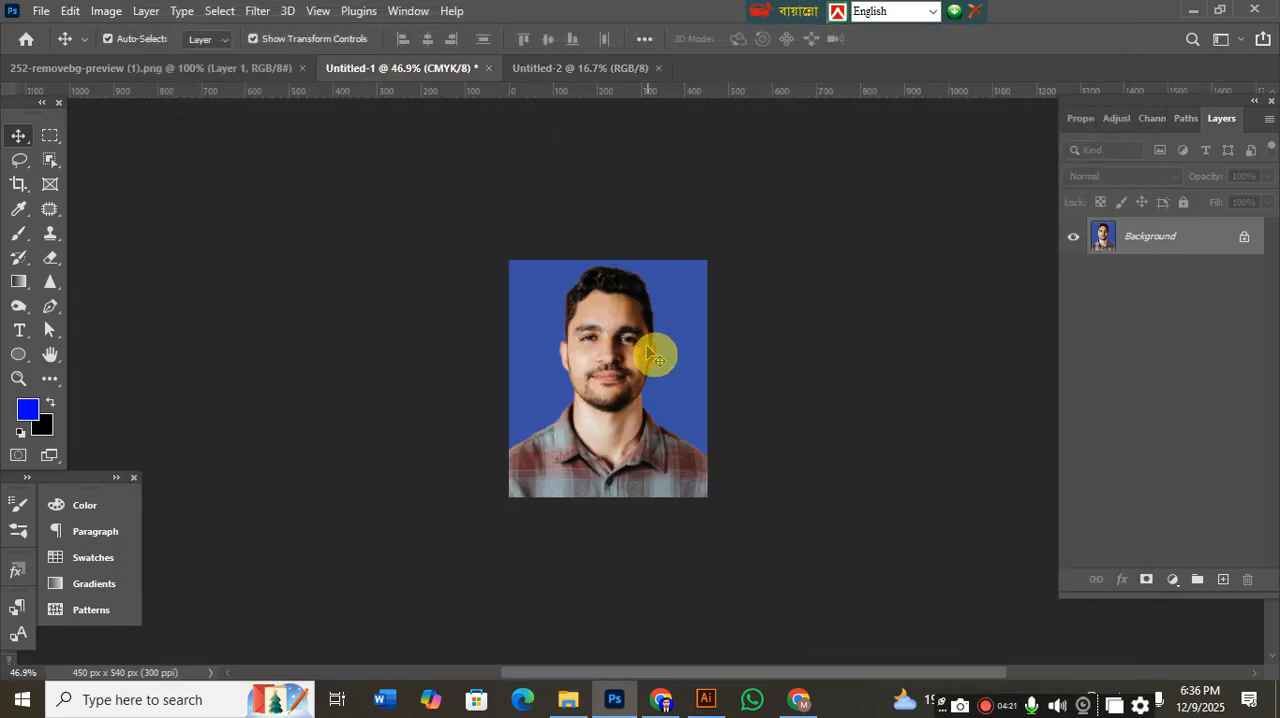
pyautogui.moveTo(633, 350); pyautogui.dragTo(571, 186)
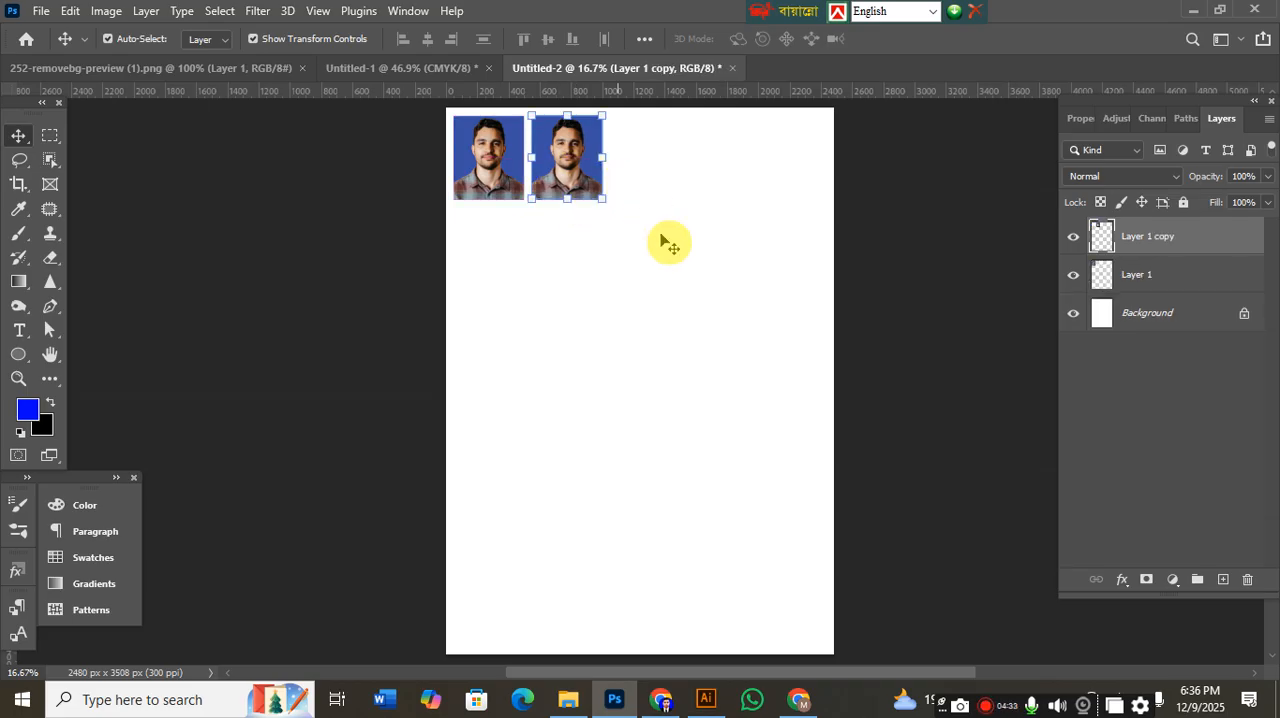
pyautogui.click(551, 201)
pyautogui.click(545, 190)
pyautogui.hotkey('ctrl', 't')
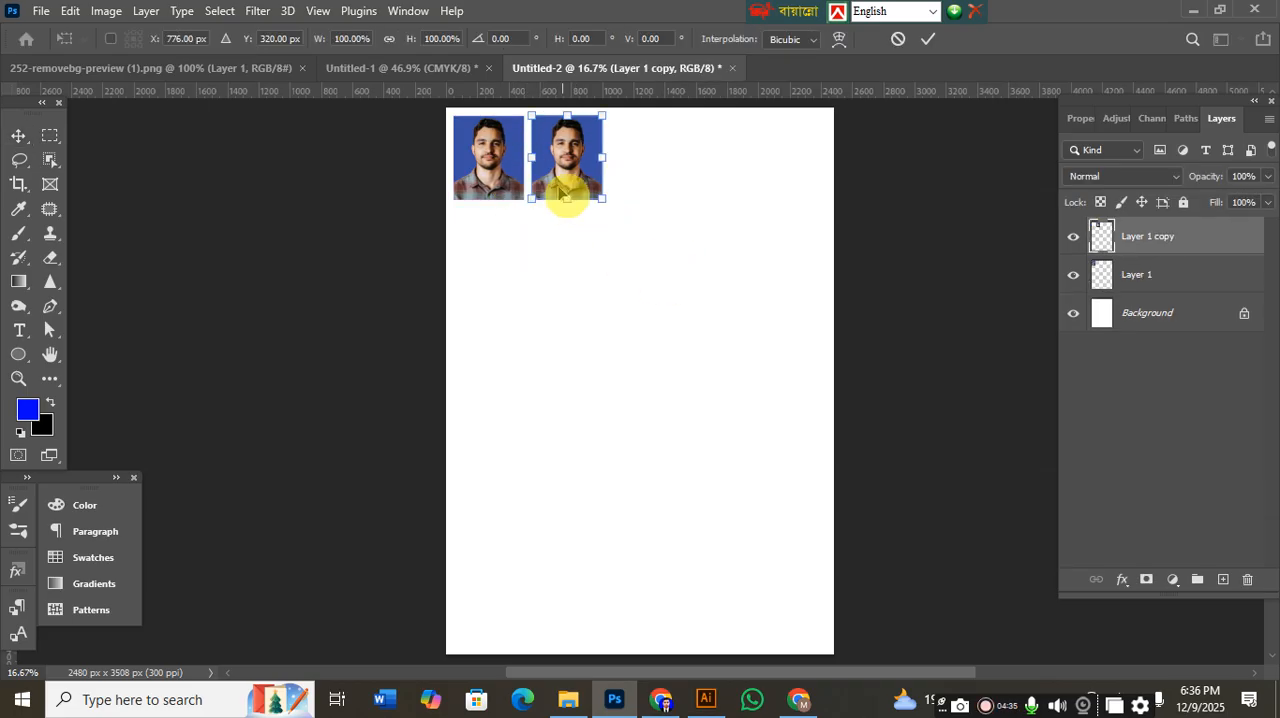
# Duplicate the two photos together to the right and add a fifth copy, completing the row with 53 px gaps.
pyautogui.click(1184, 279)
pyautogui.keyDown('ctrl'); pyautogui.click(1168, 246); pyautogui.keyUp('ctrl')
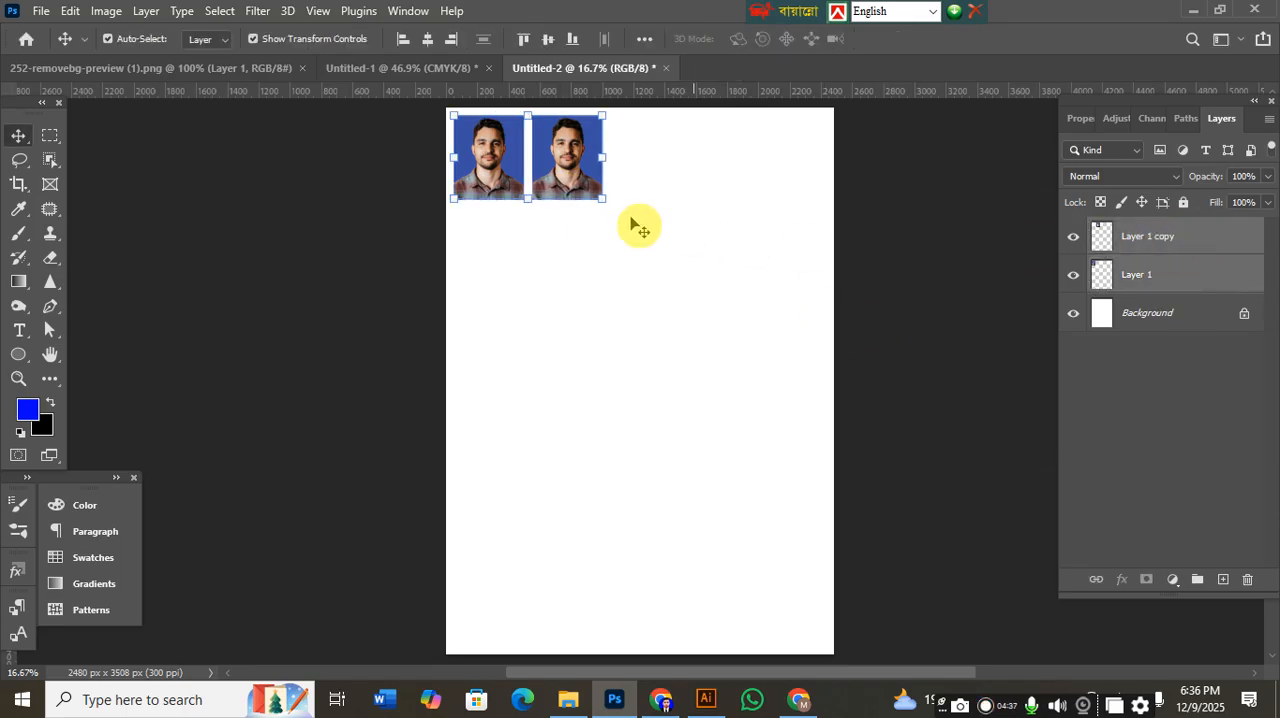
pyautogui.moveTo(580, 172); pyautogui.dragTo(732, 179)
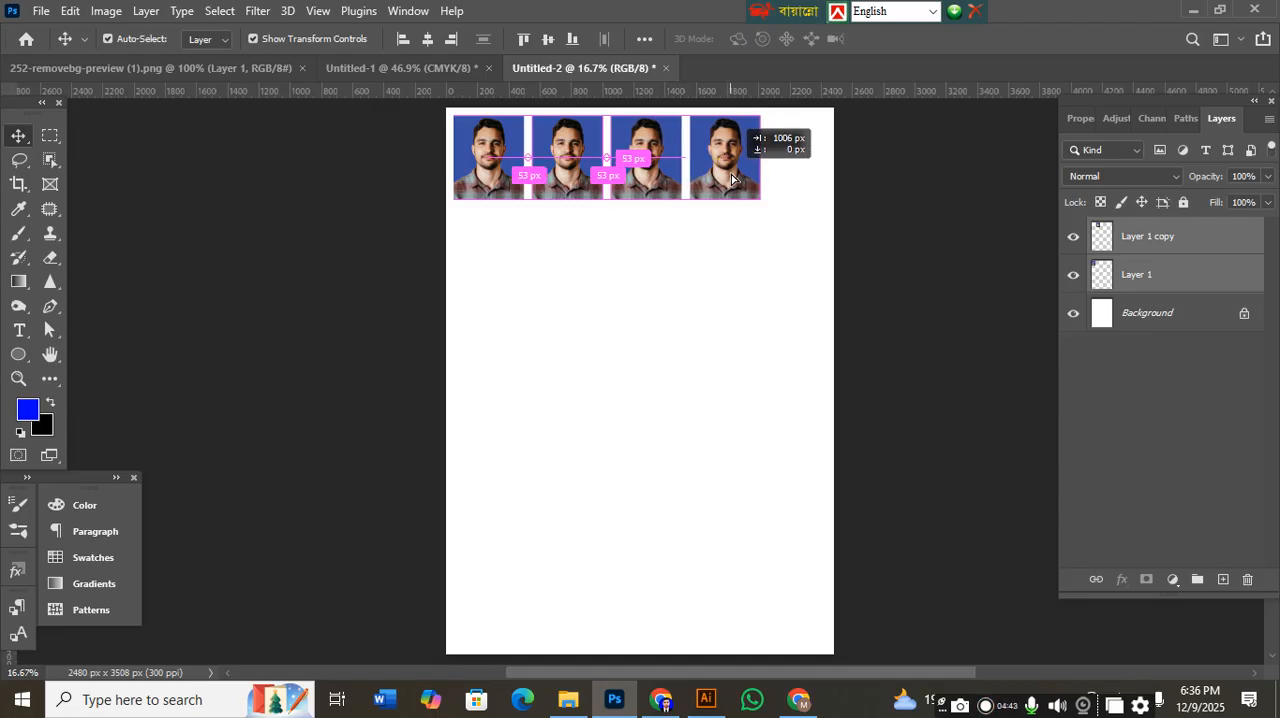
pyautogui.moveTo(732, 180); pyautogui.dragTo(808, 186)
pyautogui.click(763, 297)
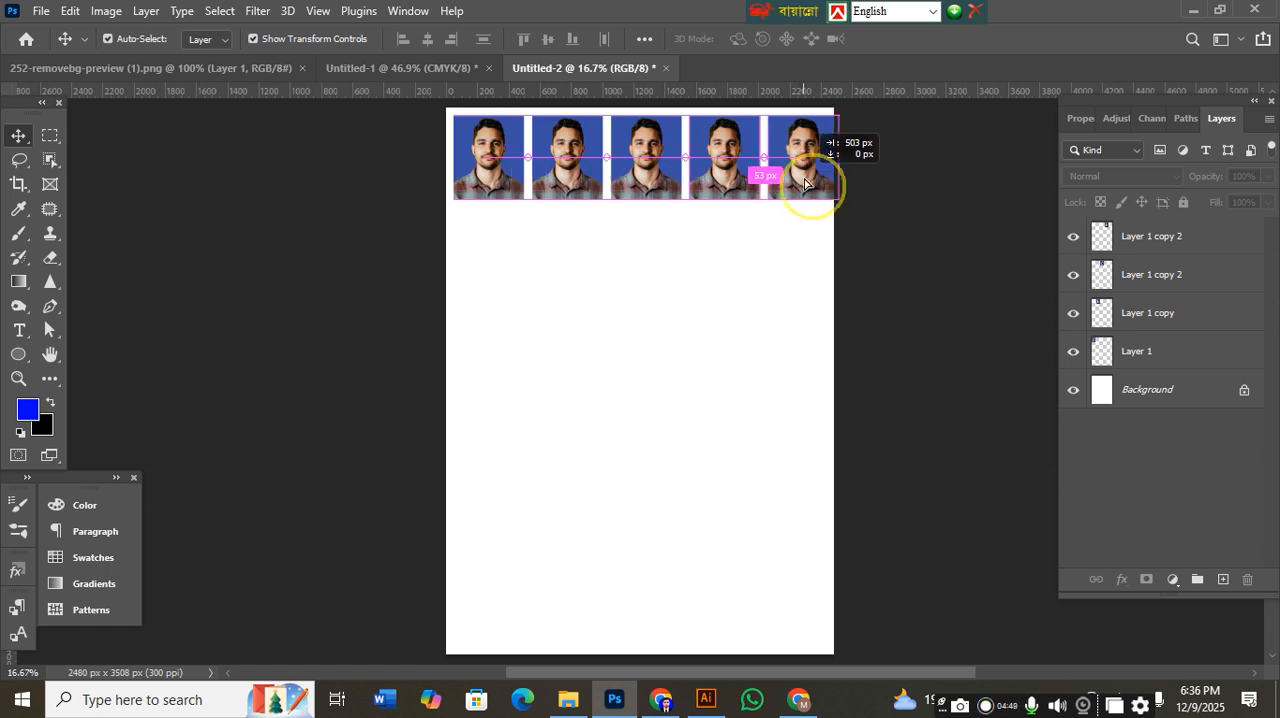
# Select all five photos and nudge the row left so it fits within the page width.
pyautogui.moveTo(831, 283); pyautogui.dragTo(468, 178)
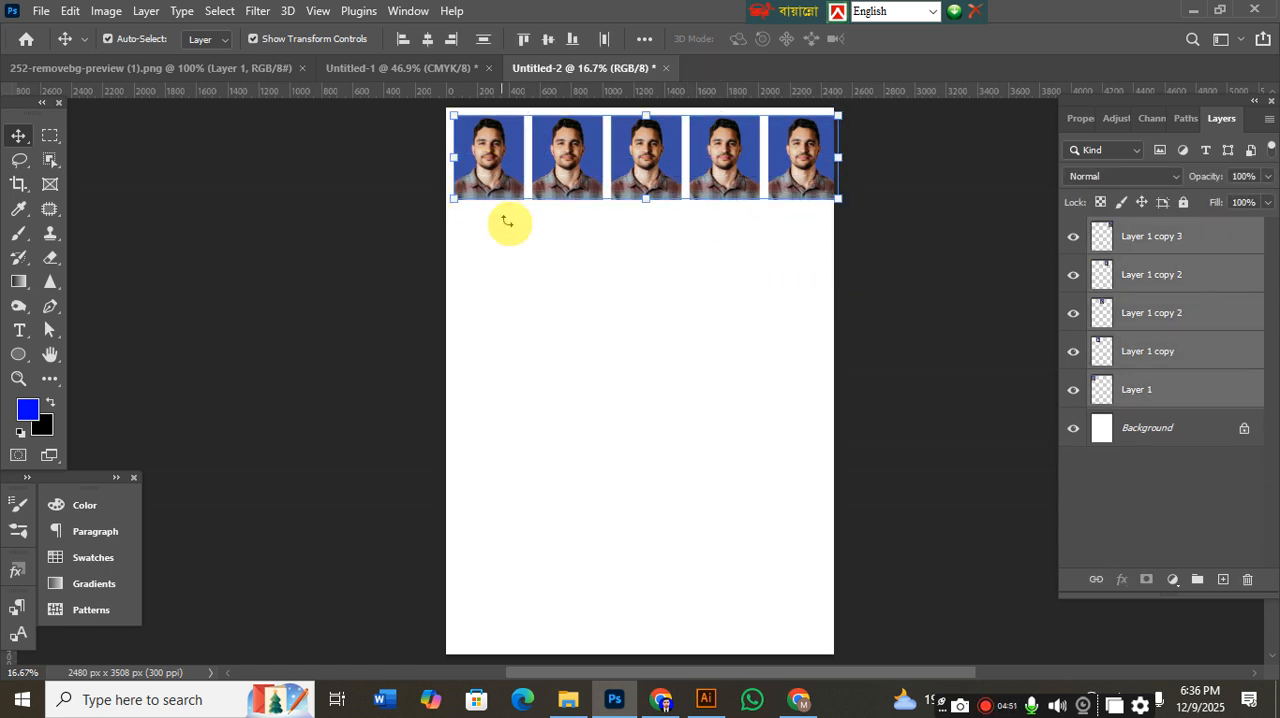
pyautogui.hotkey('shift', 'Left')
pyautogui.hotkey('shift', 'Left')
pyautogui.hotkey('shift', 'Left')
pyautogui.hotkey('shift', 'Left')
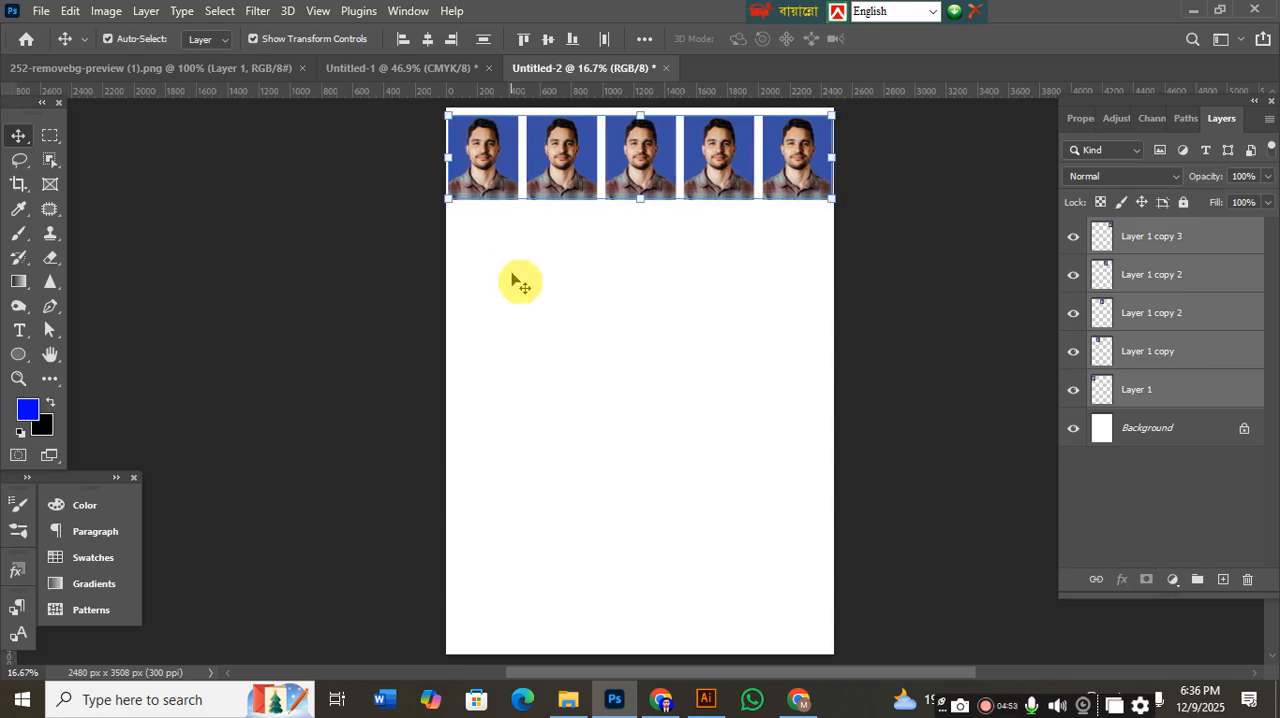
# Nudge individual photos in the row horizontally to narrow the gaps and leave a margin at both page edges.
pyautogui.click(608, 329)
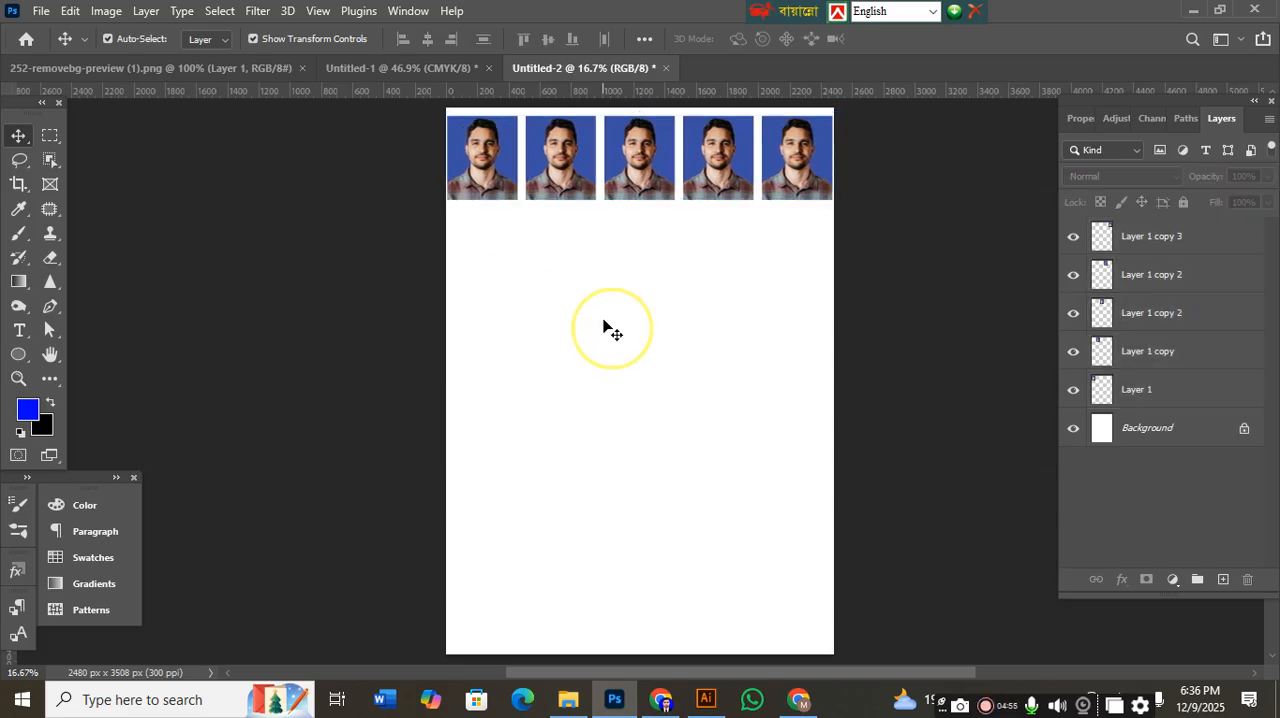
pyautogui.click(480, 175)
pyautogui.click(560, 250)
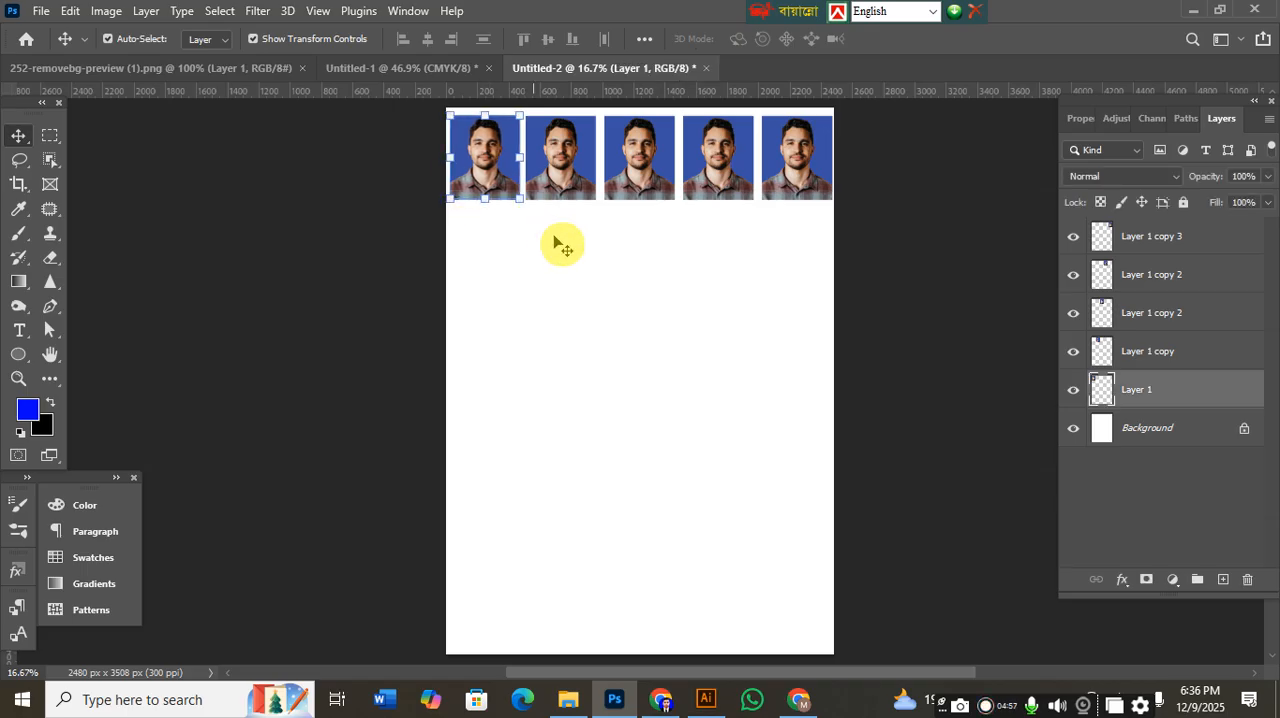
pyautogui.click(645, 190)
pyautogui.click(686, 277)
pyautogui.click(723, 157)
pyautogui.hotkey('shift', 'Left')
pyautogui.hotkey('shift', 'Left')
pyautogui.hotkey('shift', 'Left')
pyautogui.click(793, 175)
pyautogui.moveTo(795, 262); pyautogui.dragTo(441, 135)
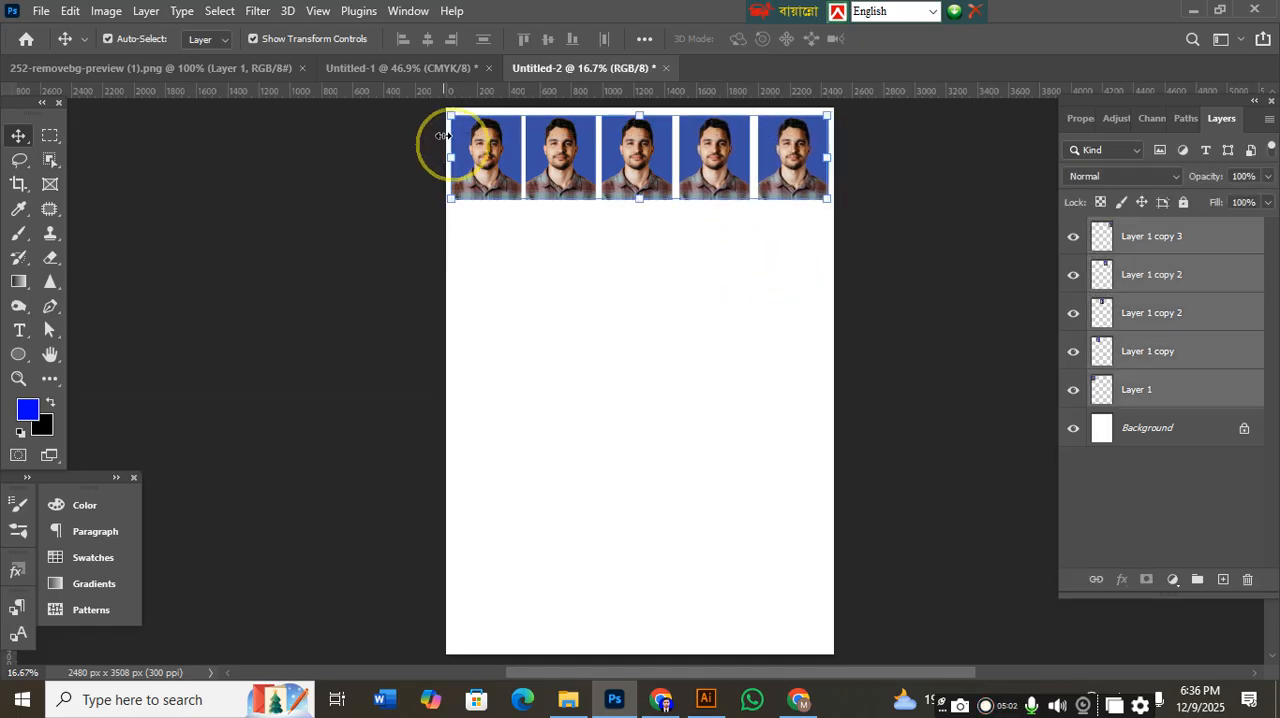
pyautogui.click(557, 277)
# Fine-tune the horizontal positions of the three middle photos to even out the gaps in the row.
pyautogui.click(705, 180)
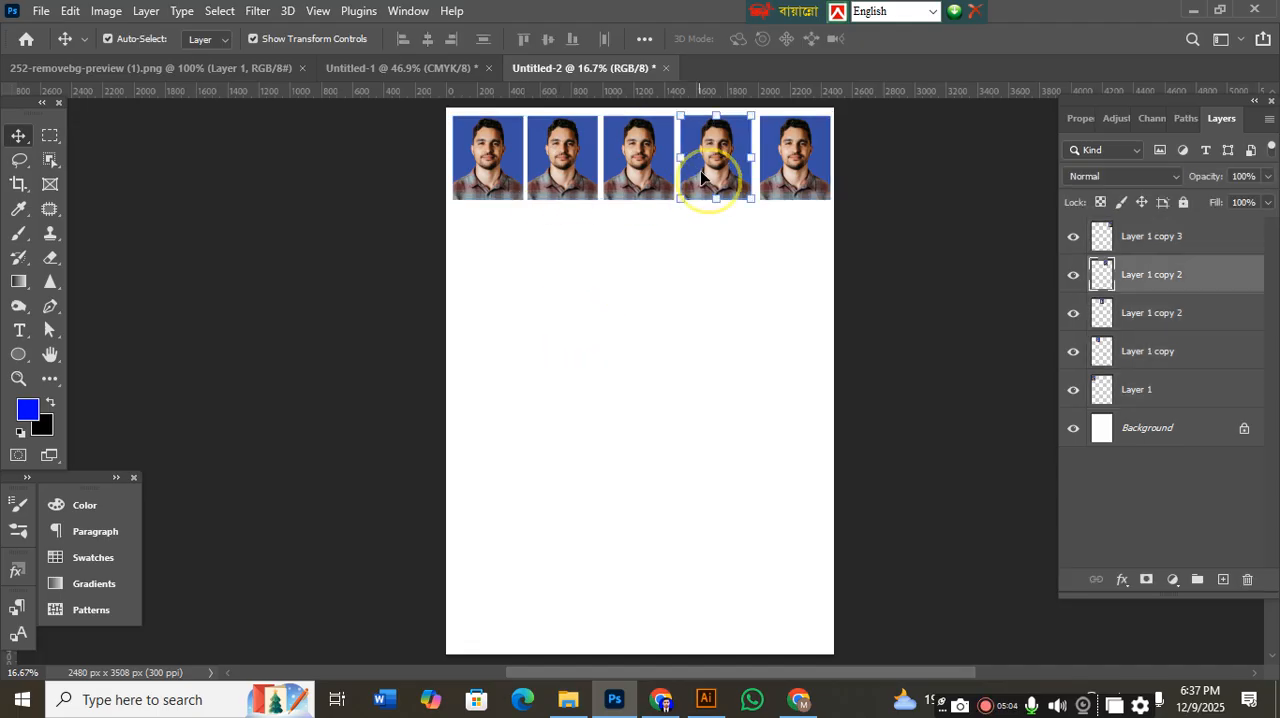
pyautogui.click(629, 173)
pyautogui.click(562, 180)
pyautogui.click(655, 308)
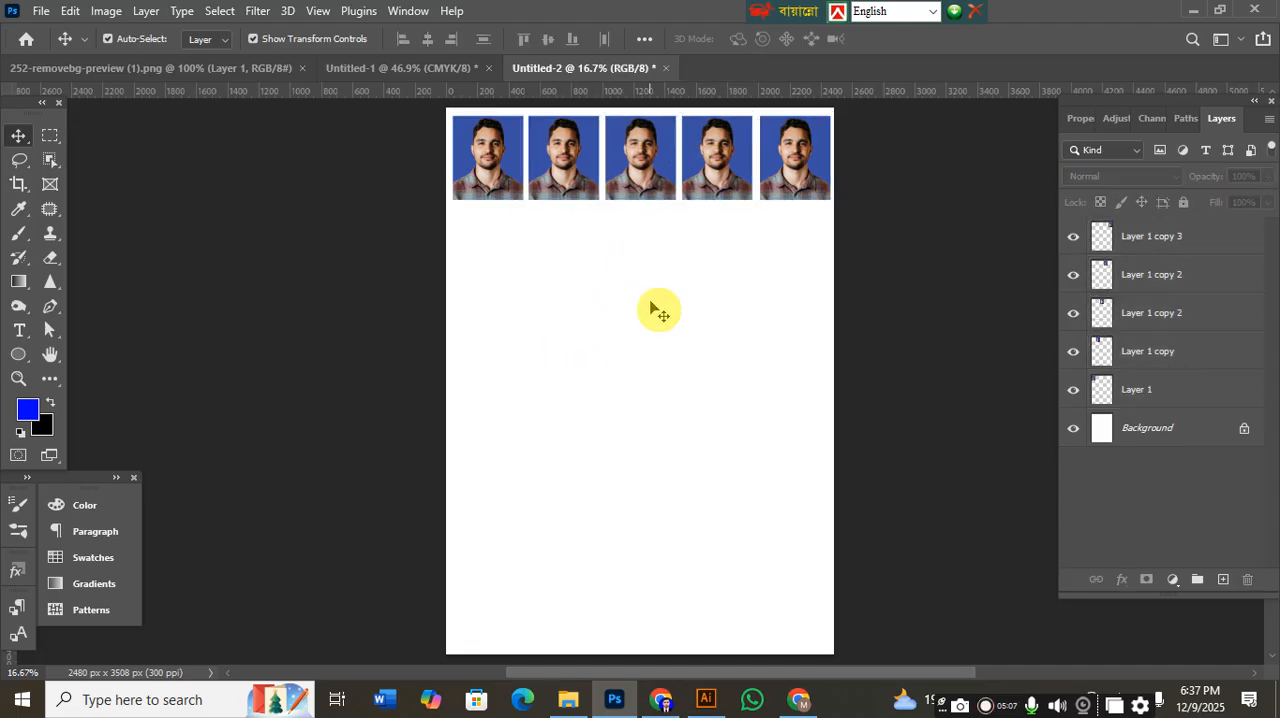
# Duplicate the row of five photos downward, and duplicate both rows below to make four rows.
pyautogui.moveTo(885, 300); pyautogui.dragTo(316, 118)
pyautogui.moveTo(588, 191); pyautogui.dragTo(586, 283)
pyautogui.moveTo(934, 446); pyautogui.dragTo(303, 143)
pyautogui.moveTo(592, 287); pyautogui.dragTo(598, 473)
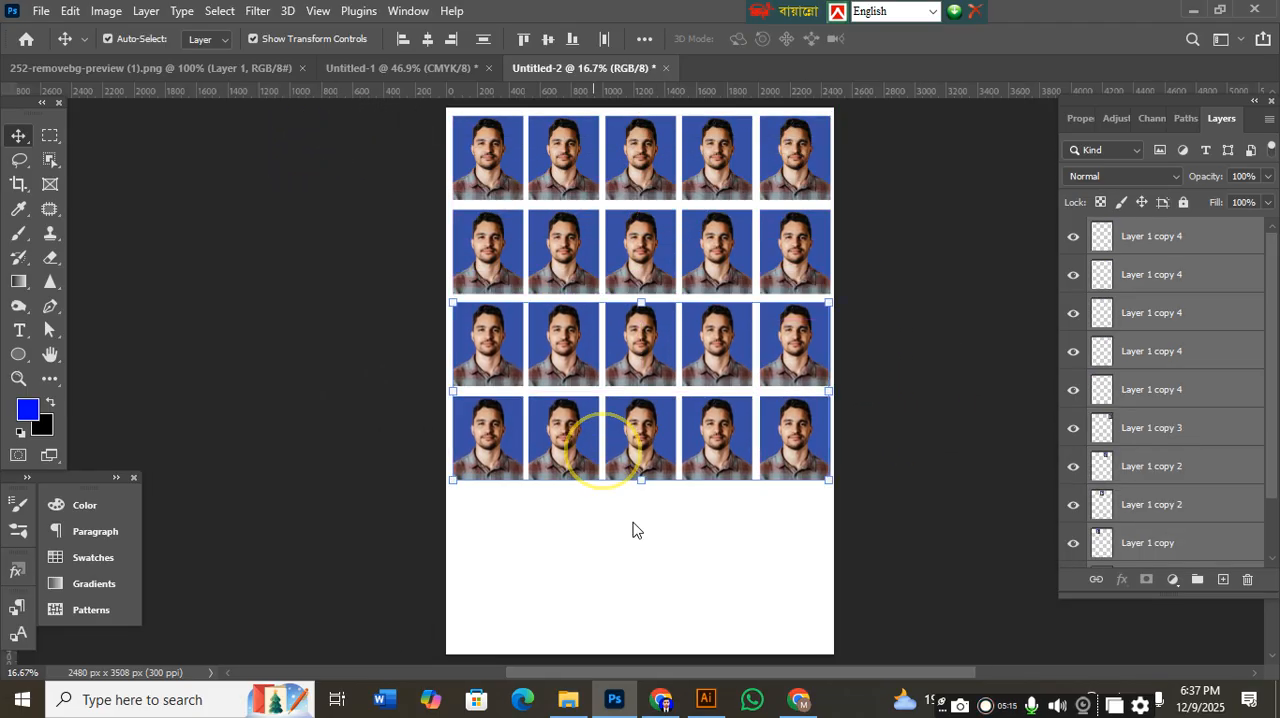
# Duplicate the lower two rows downward and delete the sixth row that runs off the page, leaving five rows.
pyautogui.moveTo(875, 573); pyautogui.dragTo(386, 334)
pyautogui.moveTo(528, 428); pyautogui.dragTo(537, 608)
pyautogui.moveTo(898, 616); pyautogui.dragTo(432, 659)
pyautogui.press('Delete')
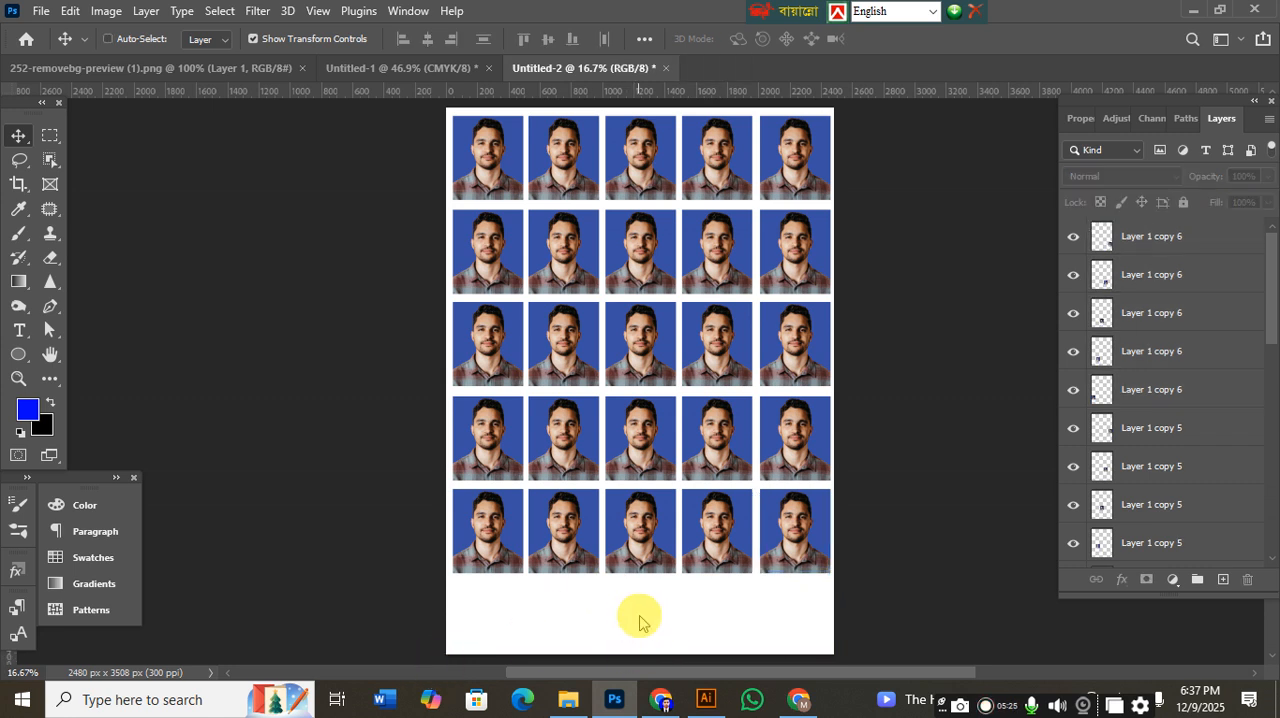
# Preview the photo sheet in the print settings and close them without printing.
pyautogui.hotkey('ctrl', 'p')
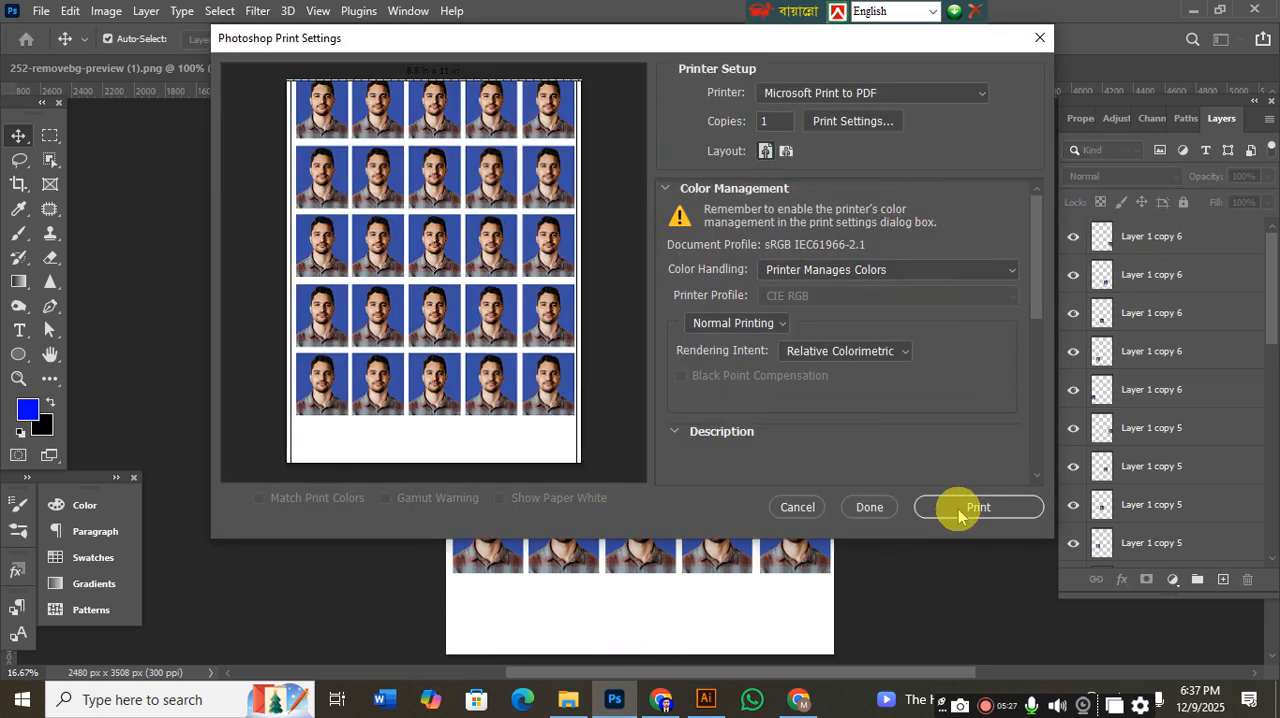
pyautogui.click(1040, 40)
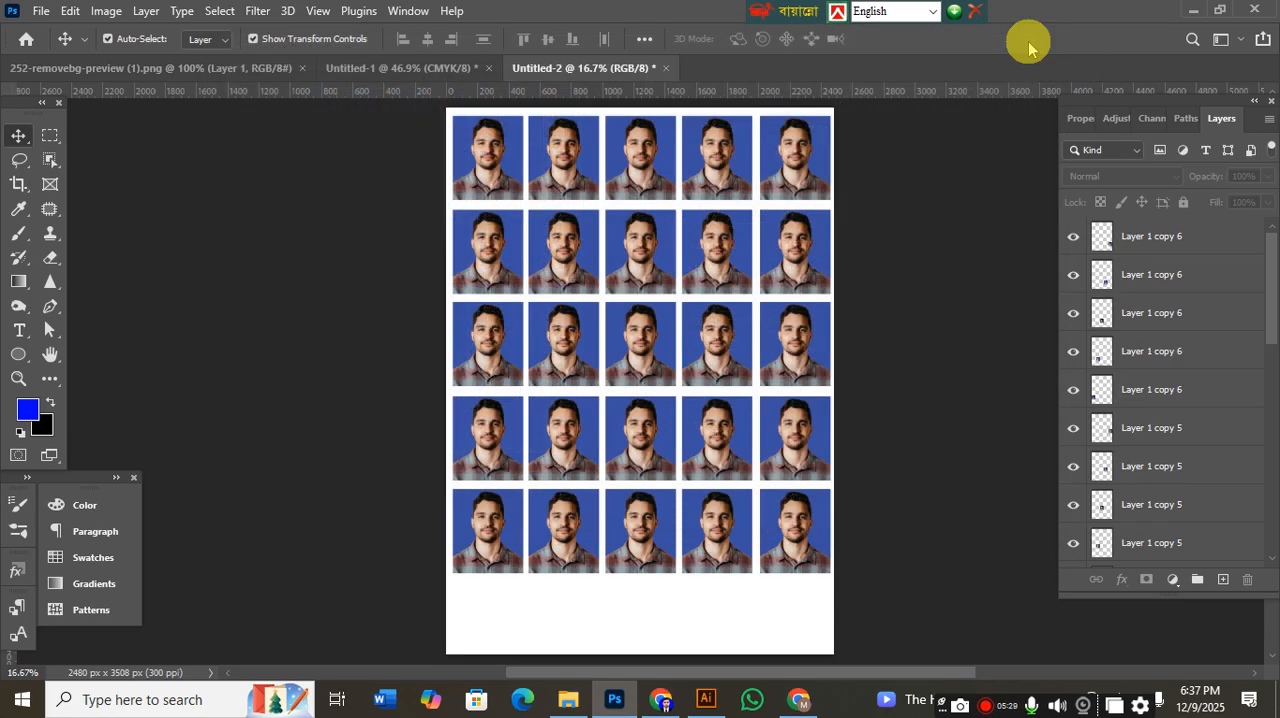